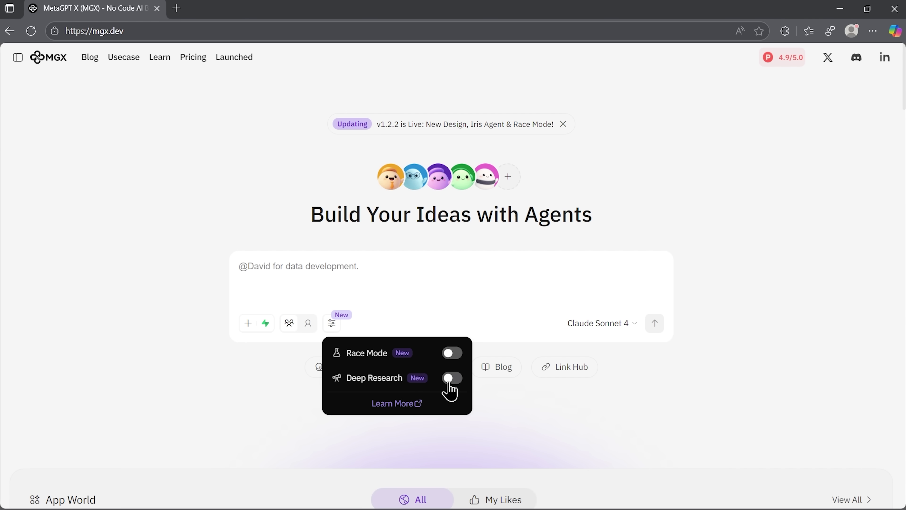
Turn on Deep Research and jump the site preview to the 2026 Opportunities section
left_click(450, 381)
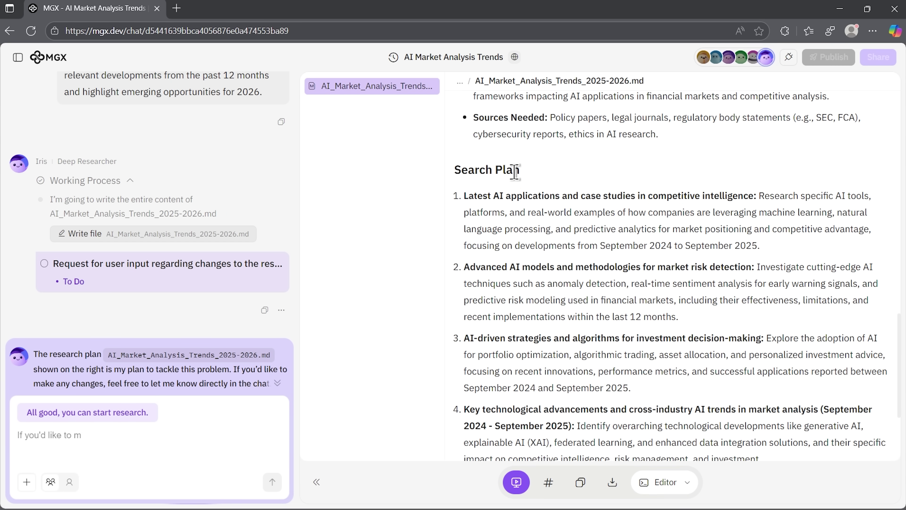
scroll(470, 267, "down", 4)
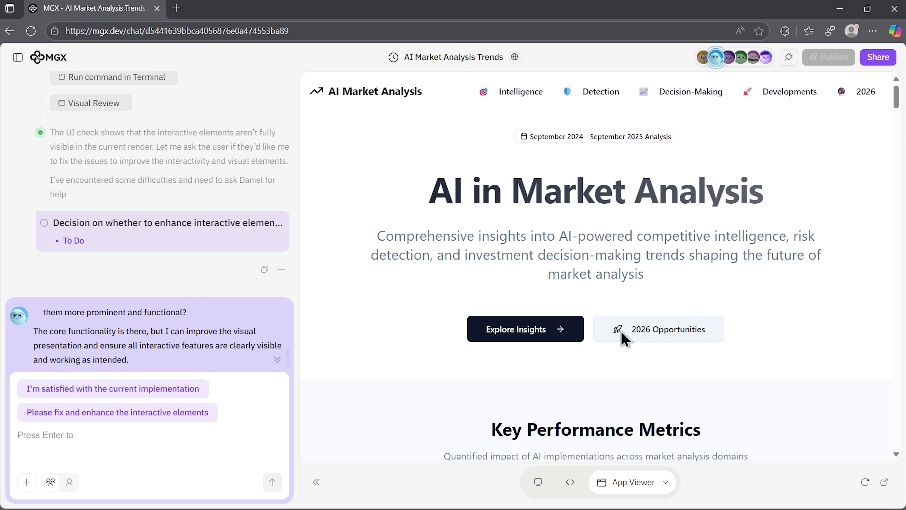
left_click(621, 332)
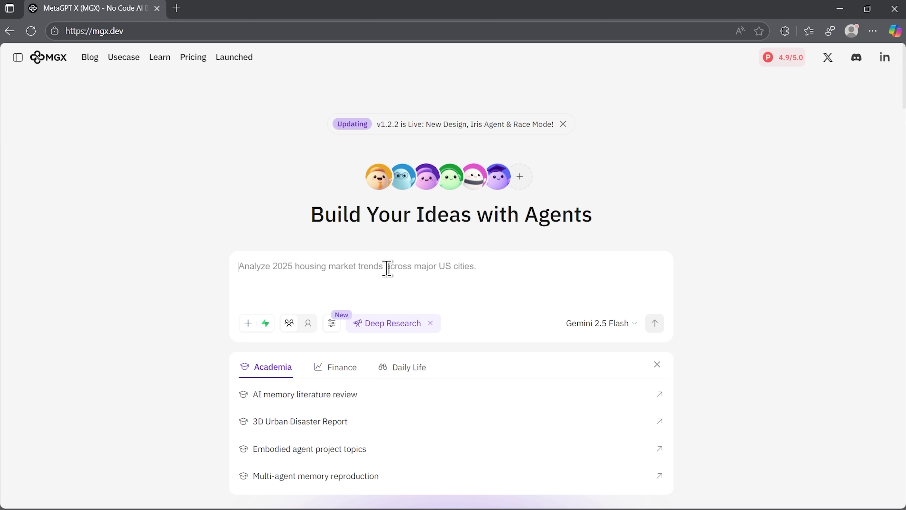
Paste the prepared research prompt and turn on Deep Research mode
type("Research the latest trends in AI-powered market analysis. Focus on how companies are applying AI for competitive intelligence, risk detection, and investment decision-making. Summarize the most relevant developments from the past 12 months and highlight emerging opportunities for 2026.")
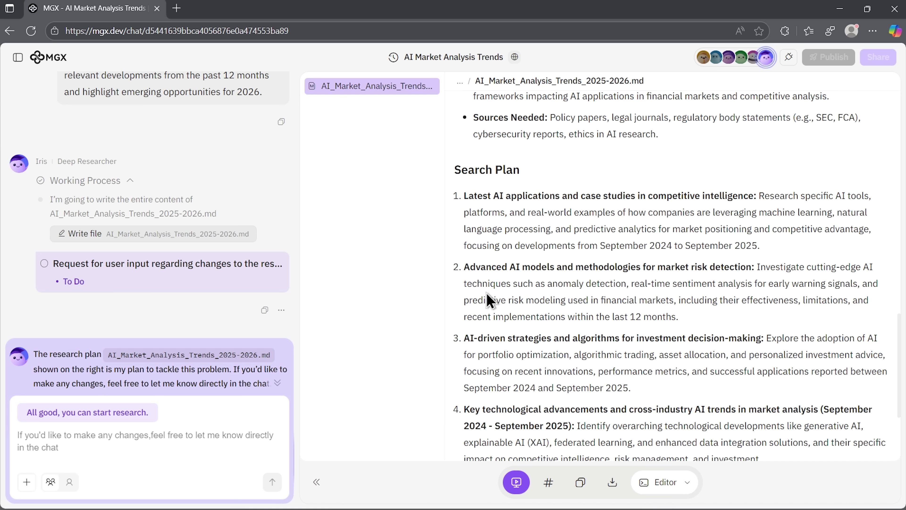
scroll(519, 175, "down", 4)
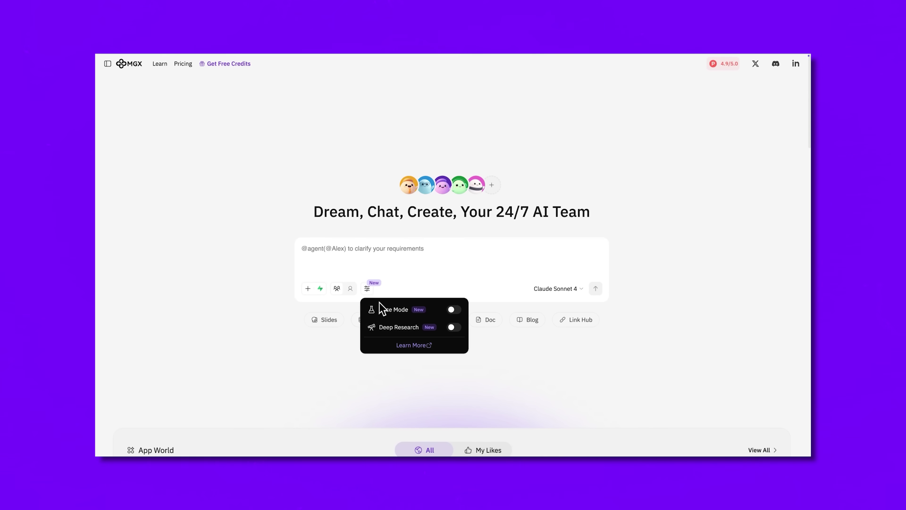
left_click(454, 328)
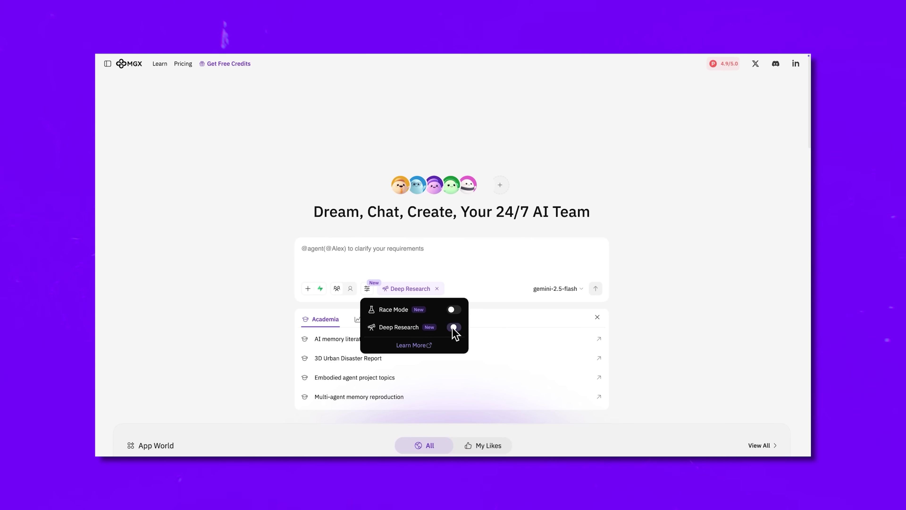
Start a new prompt 'Analyzing the future of decentralized' and open ai_market_analysis_trends.pdf
left_click(399, 253)
type("Analyzing the future of decentralized")
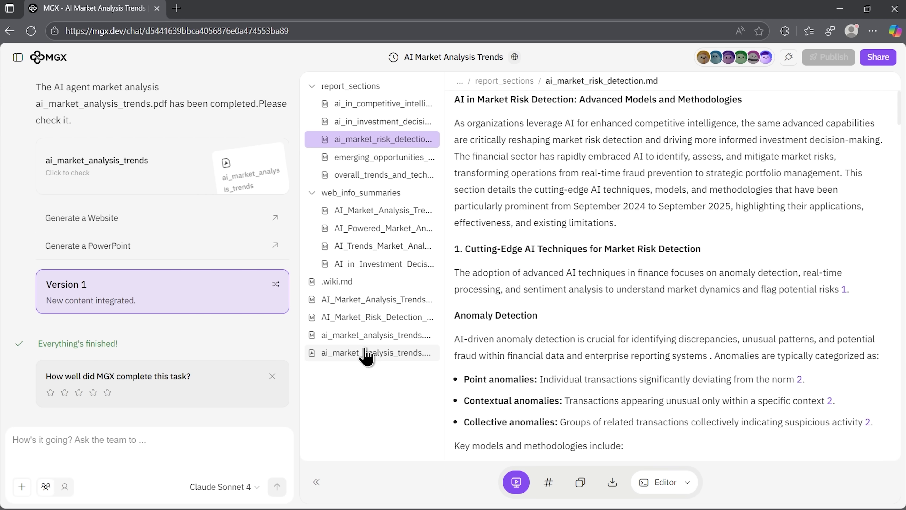
left_click(366, 354)
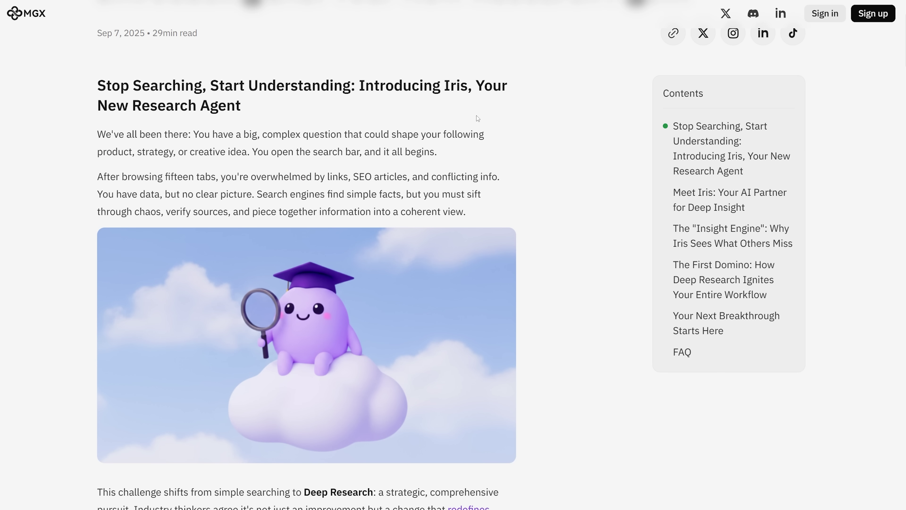
Scroll through the market analysis PDF from page 2 to page 5
scroll(503, 297, "down", 10)
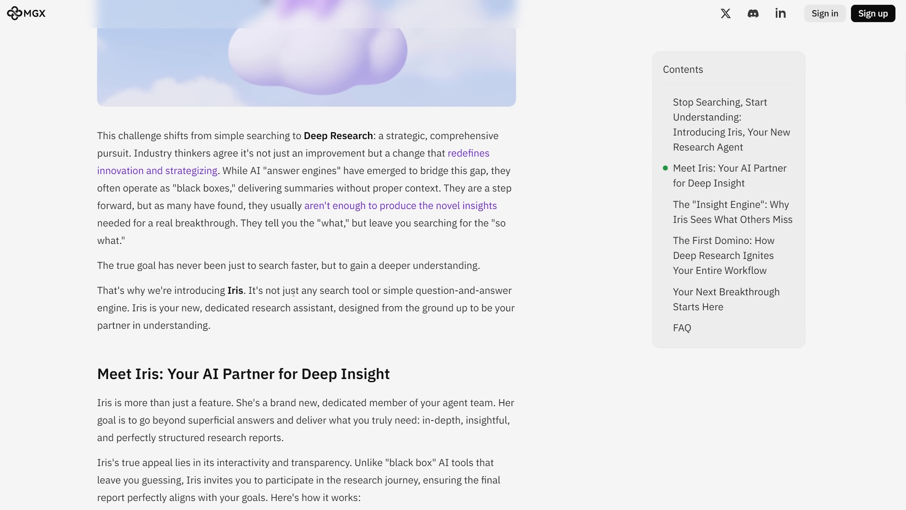
scroll(497, 327, "down", 5)
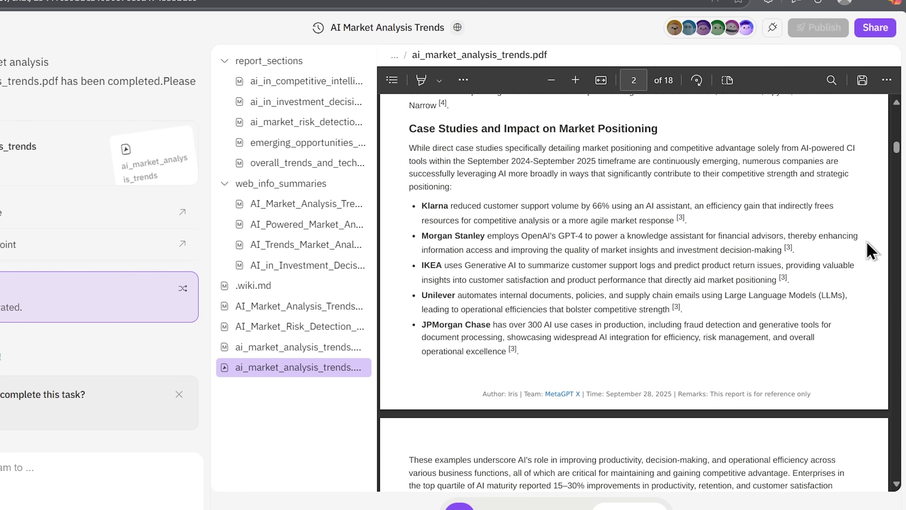
scroll(854, 259, "down", 15)
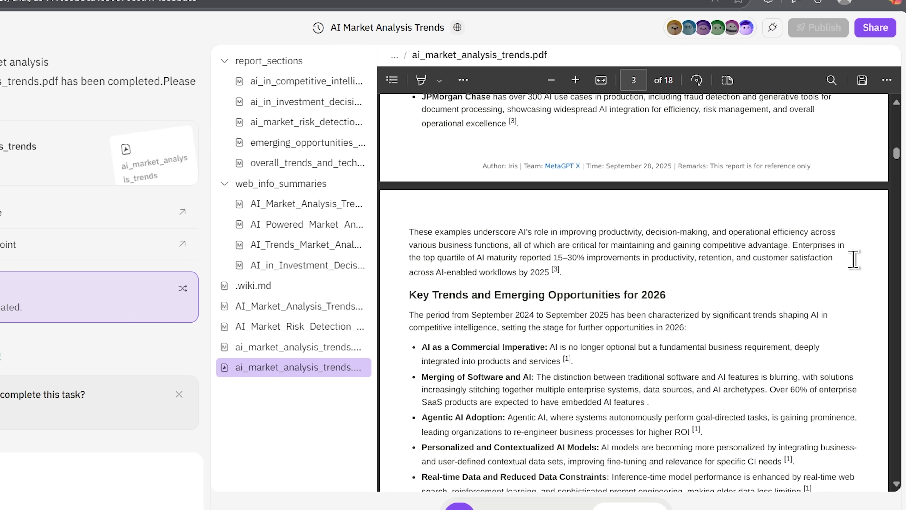
scroll(854, 259, "down", 20)
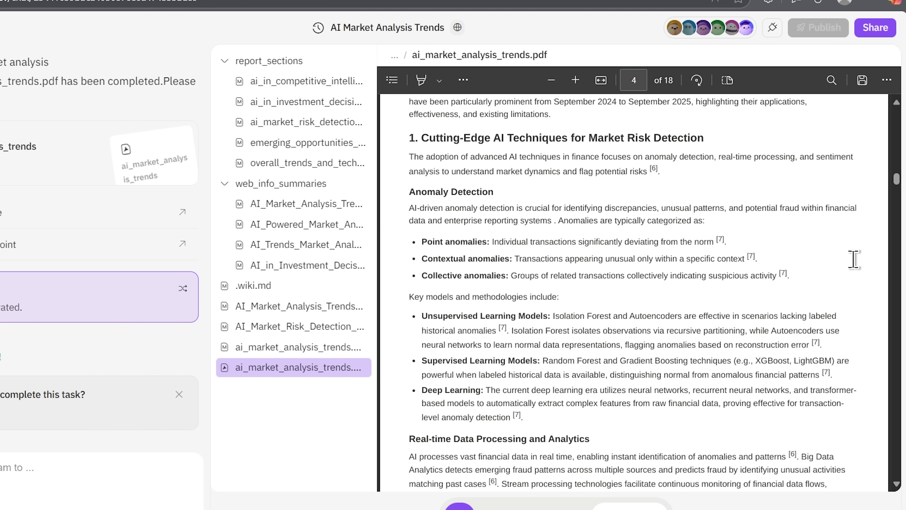
scroll(854, 261, "down", 10)
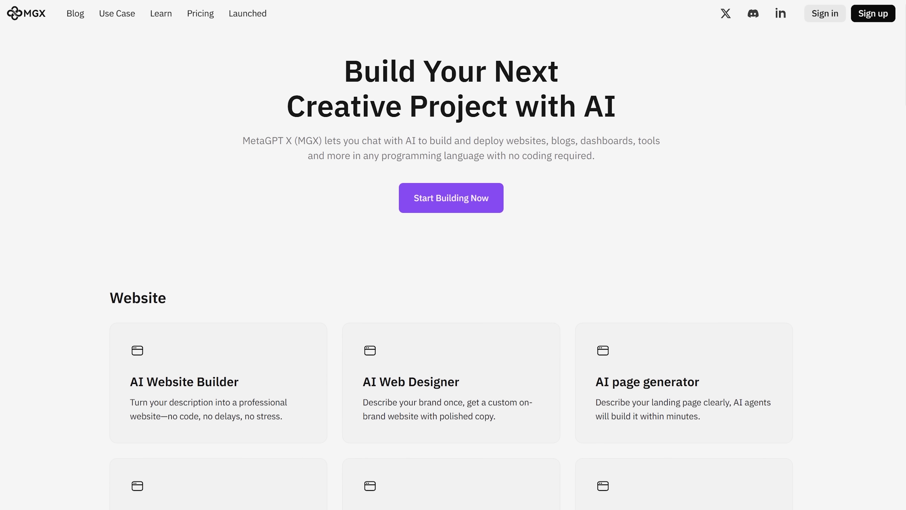
scroll(453, 286, "down", 1)
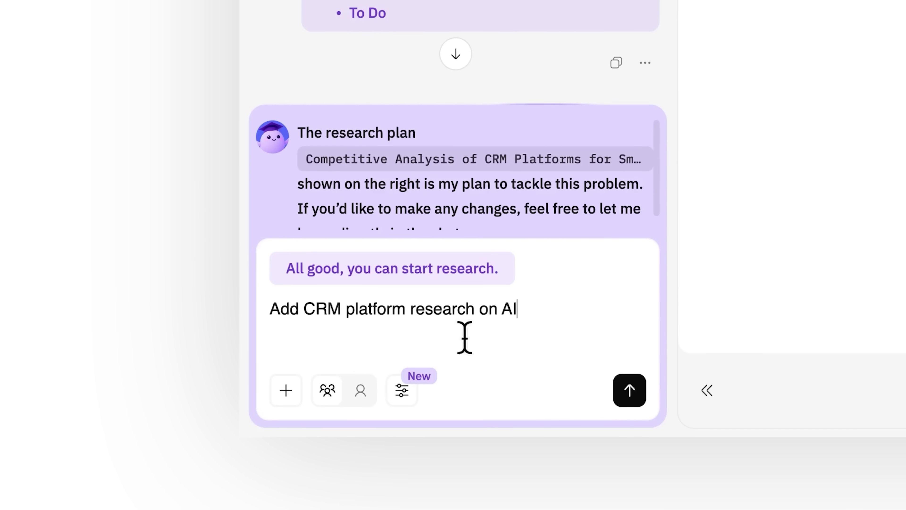
Send the CRM platform research request and review the Risk-Opportunity Briefing dashboard in App Viewer
left_click(633, 391)
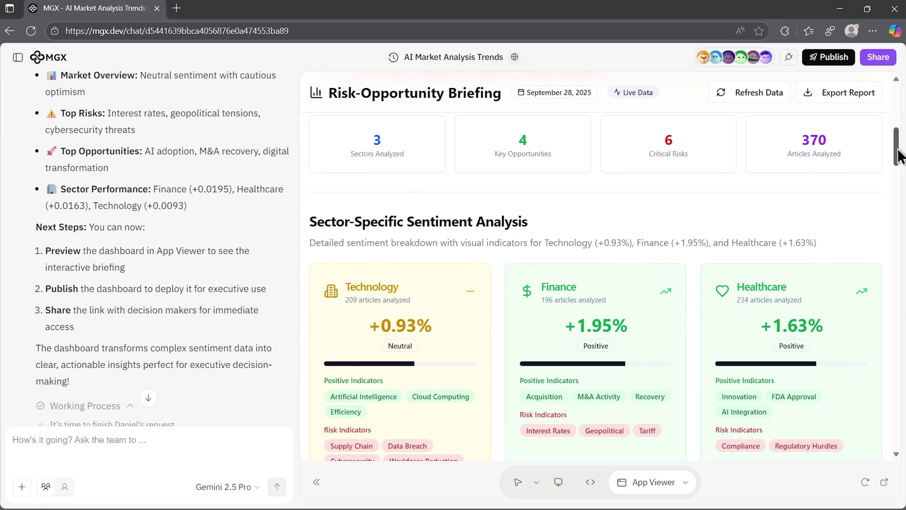
left_click_drag(900, 157, 900, 165)
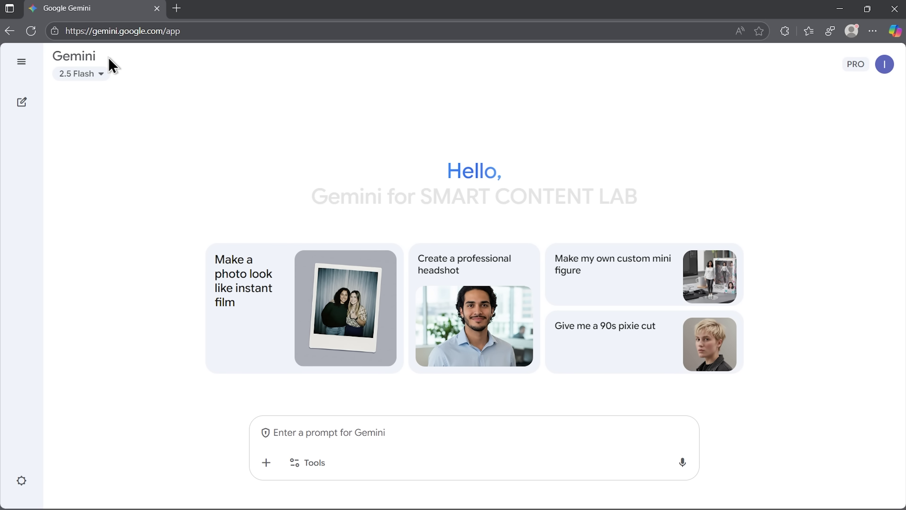
Enable Deep Research from Tools and submit the pasted AI market analysis prompt
left_click(314, 464)
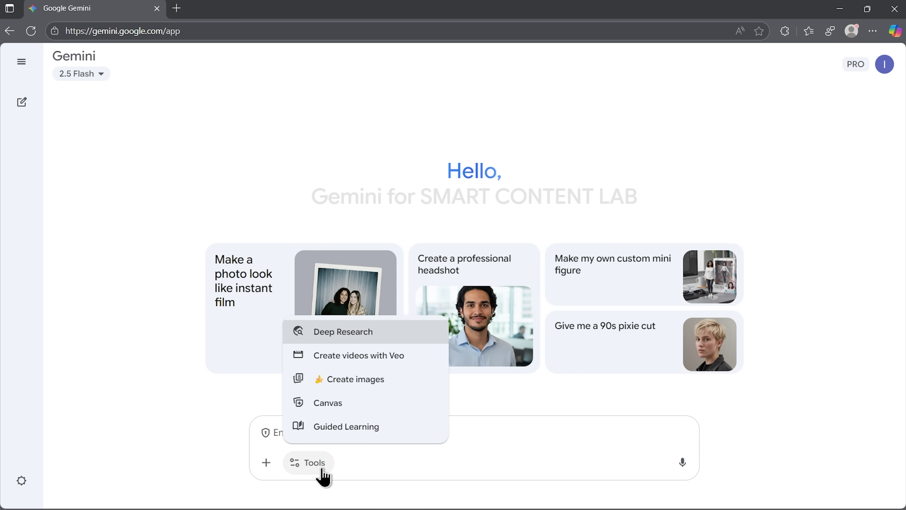
left_click(462, 433)
type("Research the latest trends in AI-powered market analysis. Focus on how companies are applying AI for competitive intelligence, risk detection, and investment decision-making. Summarize the most relevant developments from the past 12 months and highlight emerging opportunities for 2026.")
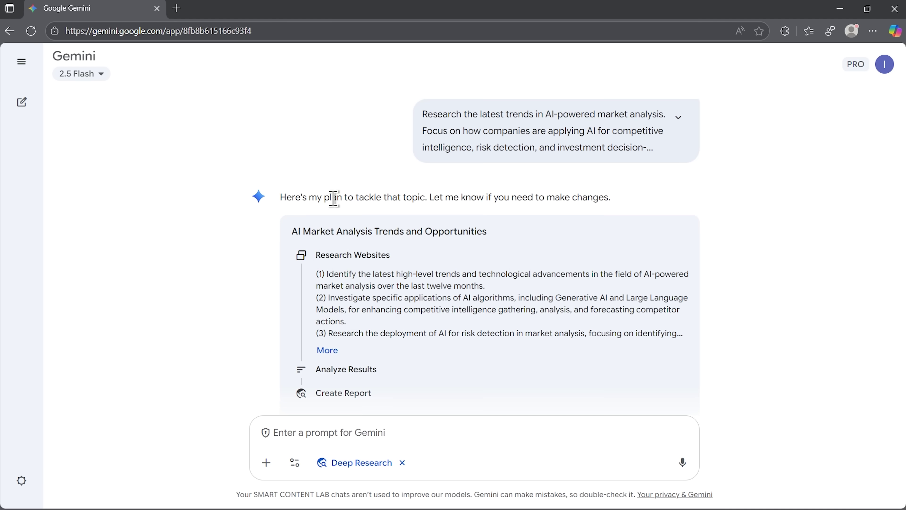
scroll(270, 256, "down", 4)
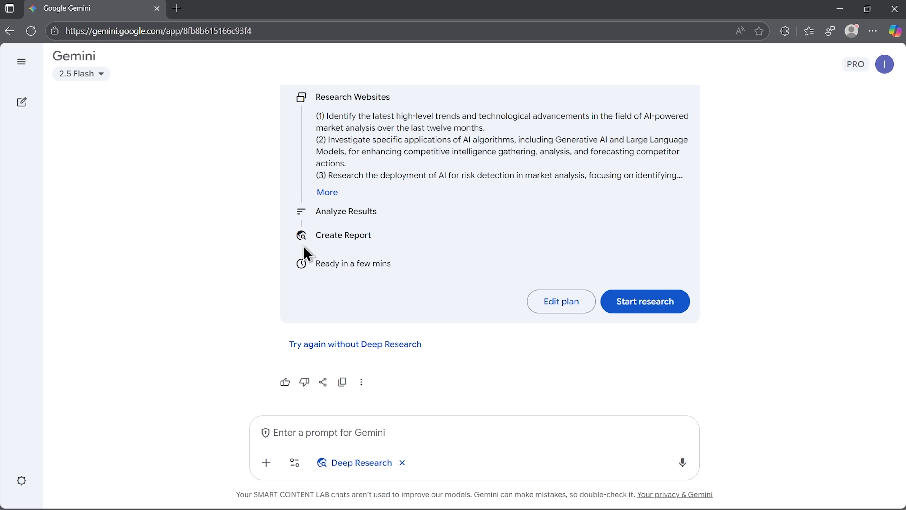
Edit the research plan, send 'start research', and open the Show thinking dropdown
left_click(562, 302)
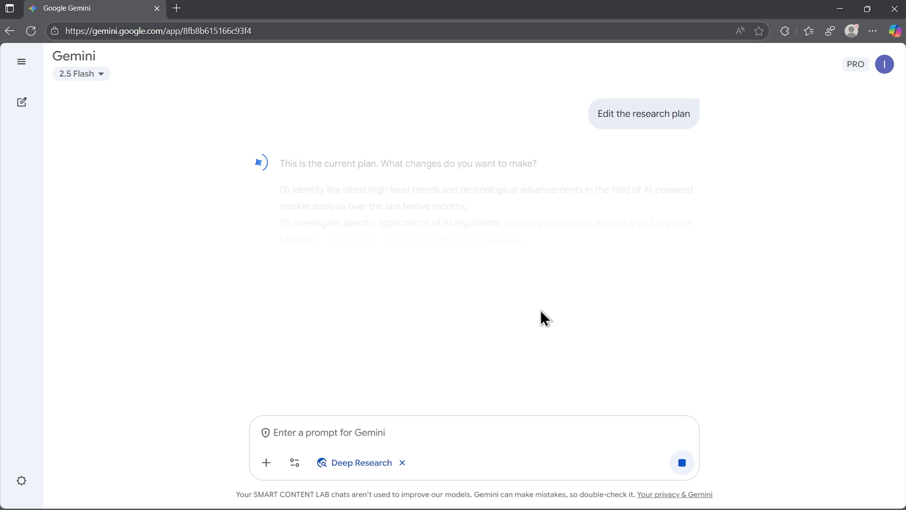
scroll(346, 274, "down", 3)
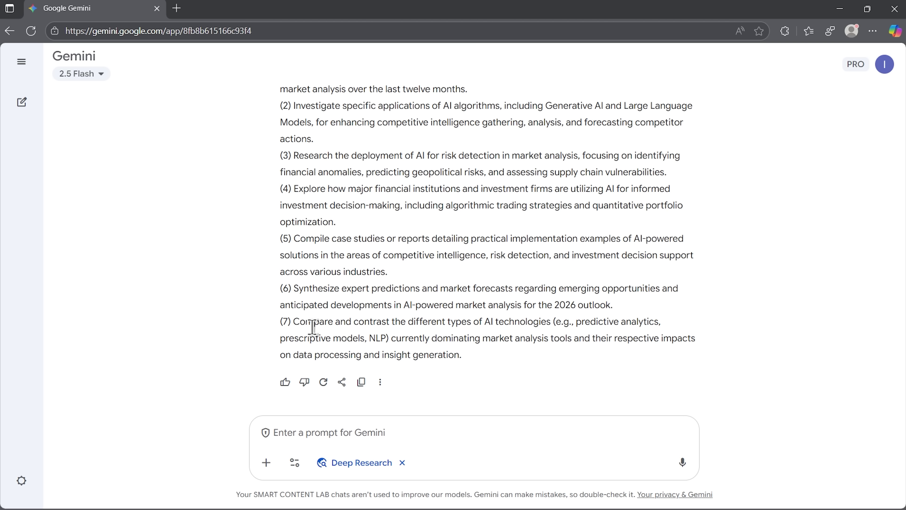
left_click(689, 463)
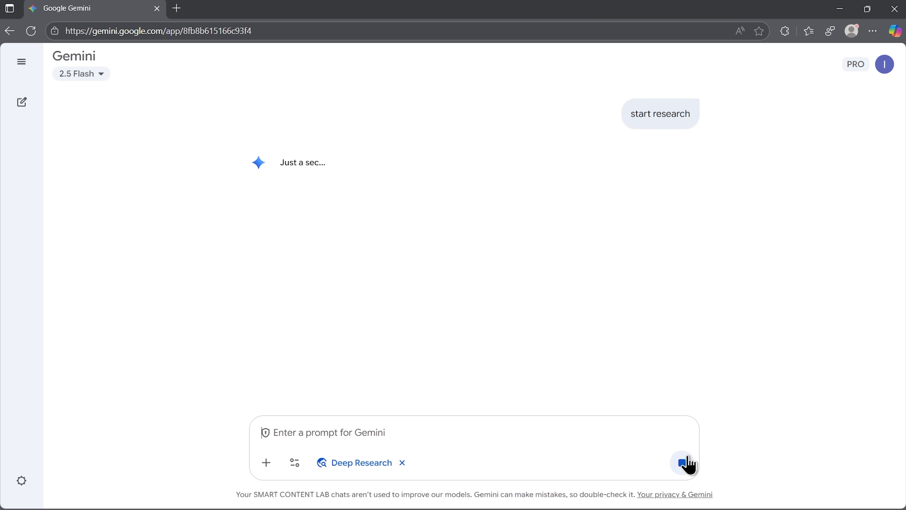
left_click(603, 104)
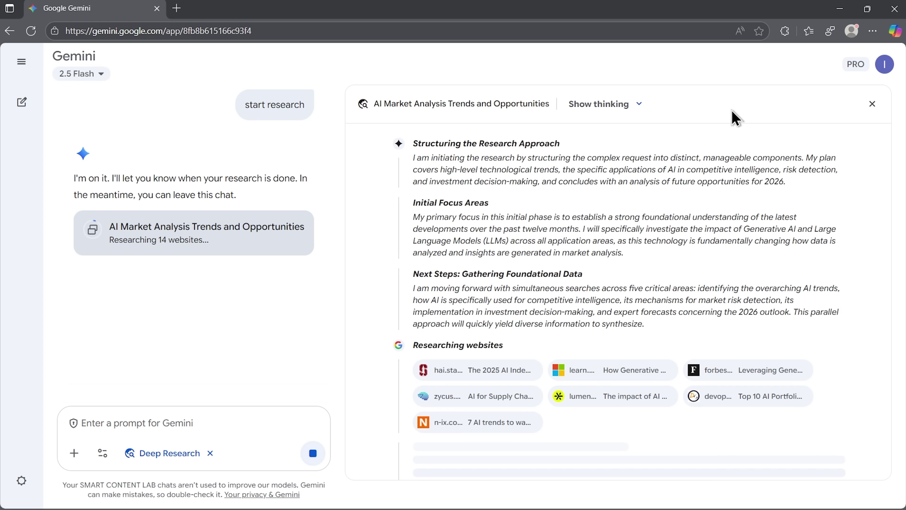
Read through the finished research report and bring up the Create dropdown's export options
scroll(739, 158, "down", 4)
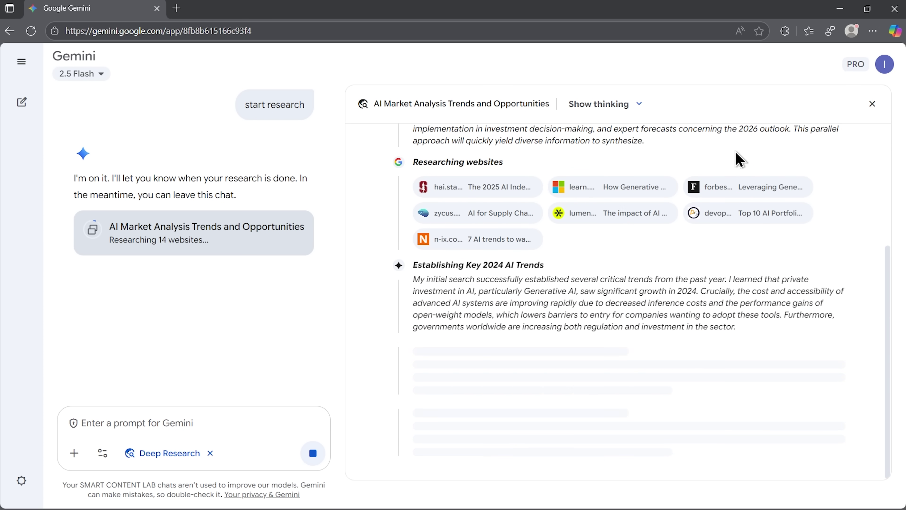
scroll(858, 210, "down", 2)
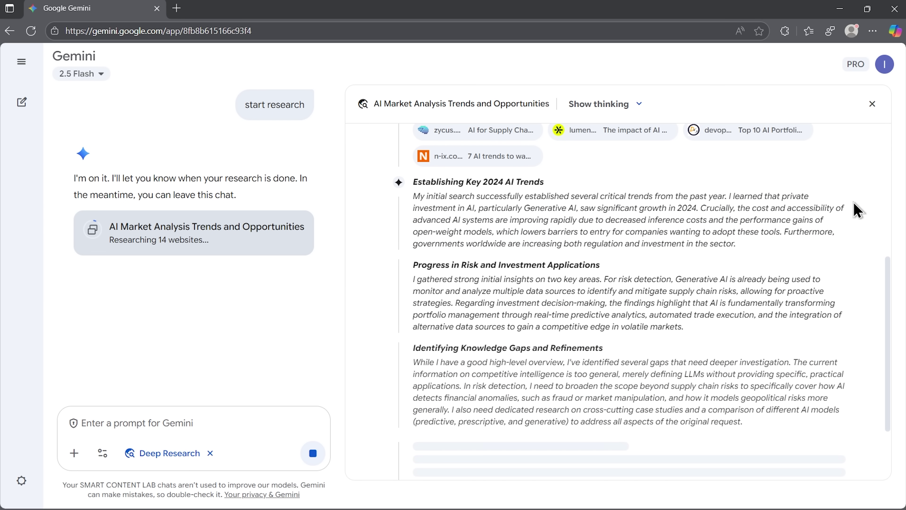
left_click(831, 110)
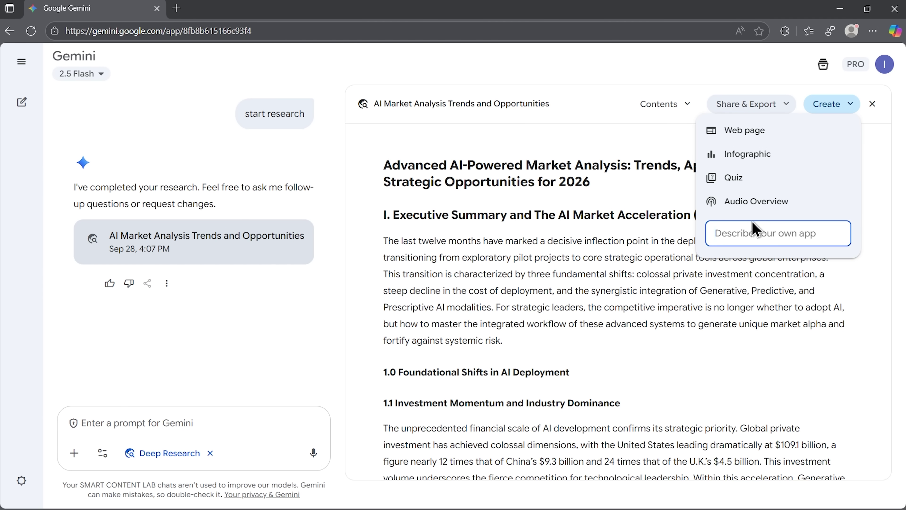
left_click(866, 231)
scroll(781, 239, "down", 15)
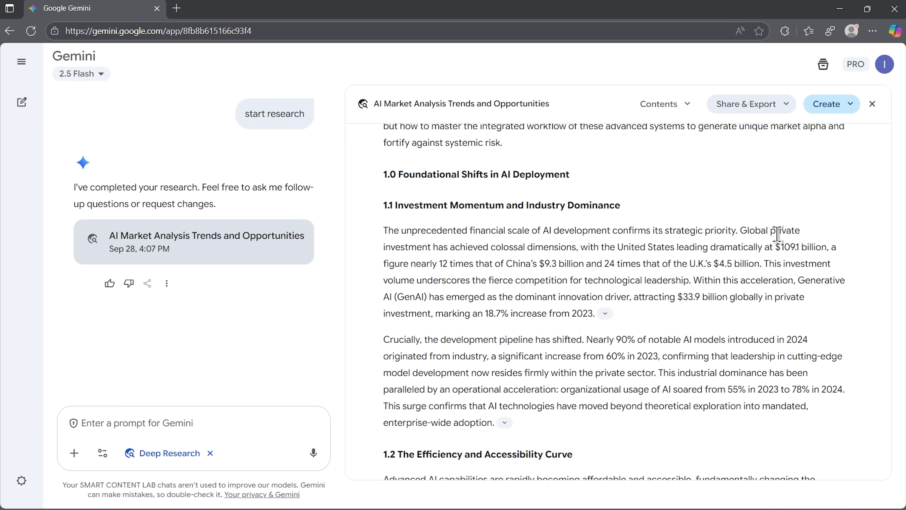
scroll(778, 234, "down", 15)
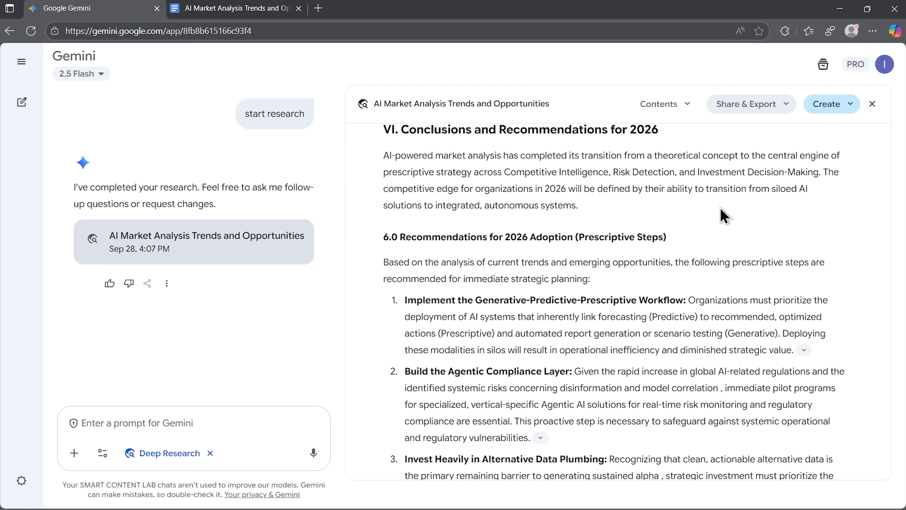
left_click(827, 104)
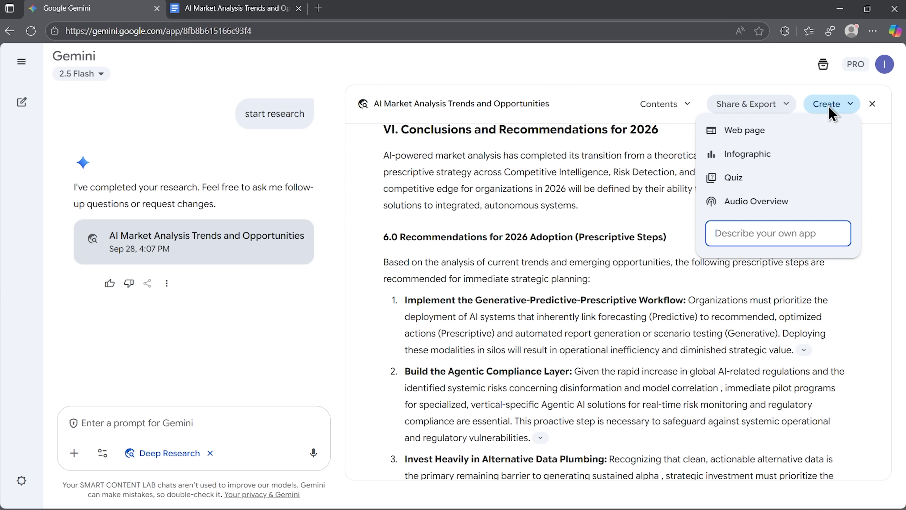
left_click(779, 135)
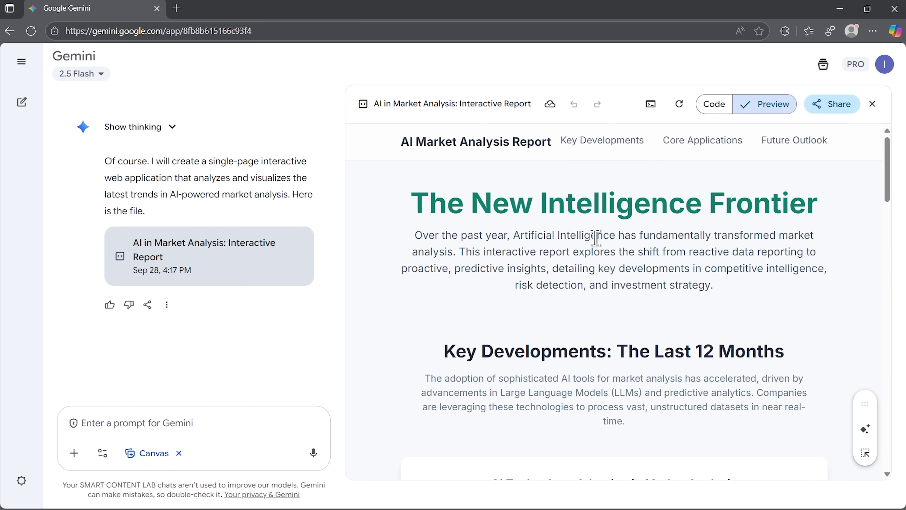
left_click_drag(889, 162, 889, 285)
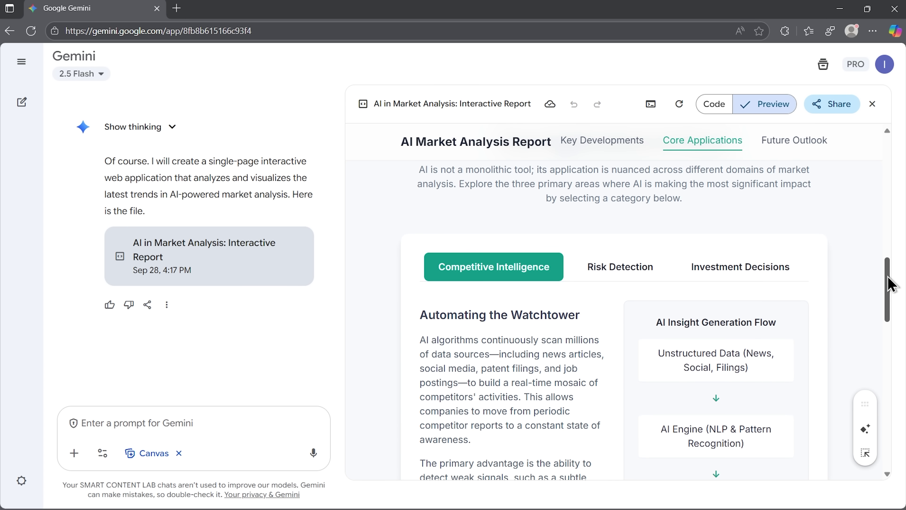
left_click(643, 270)
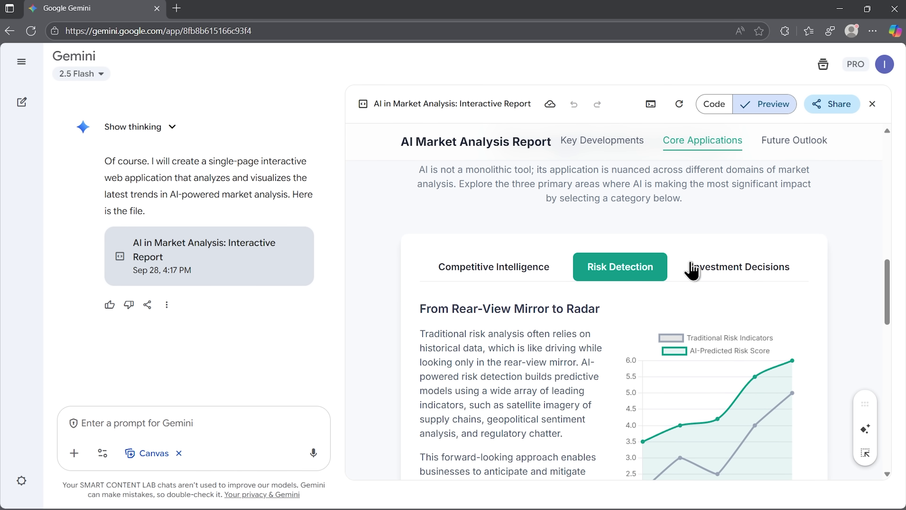
left_click_drag(888, 289, 887, 303)
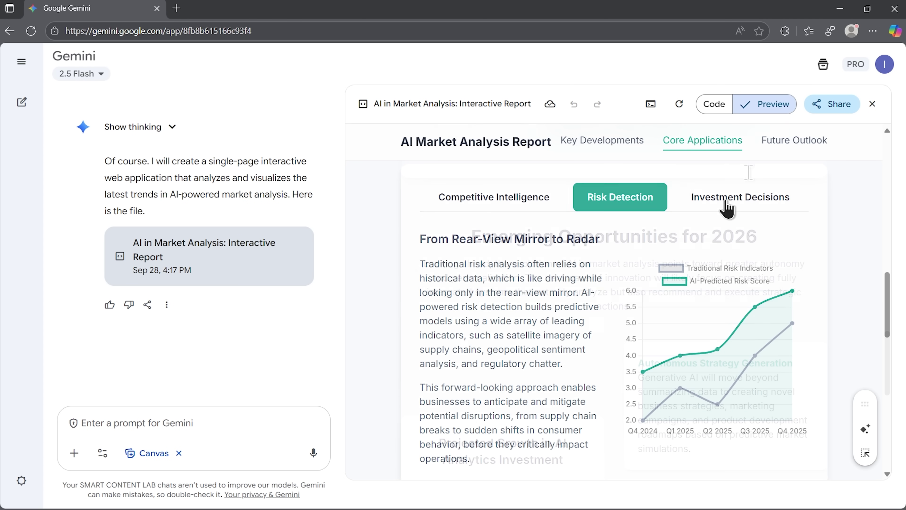
left_click(714, 104)
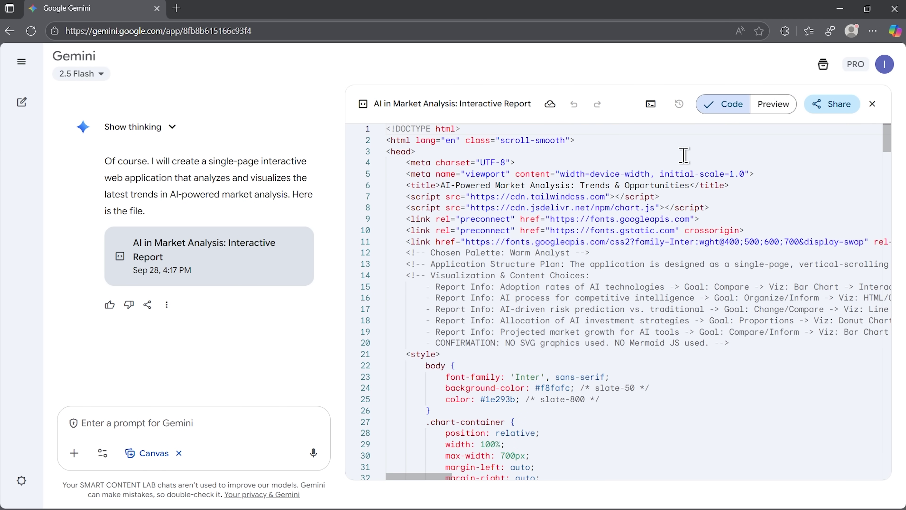
scroll(686, 169, "down", 3)
scroll(729, 184, "down", 2)
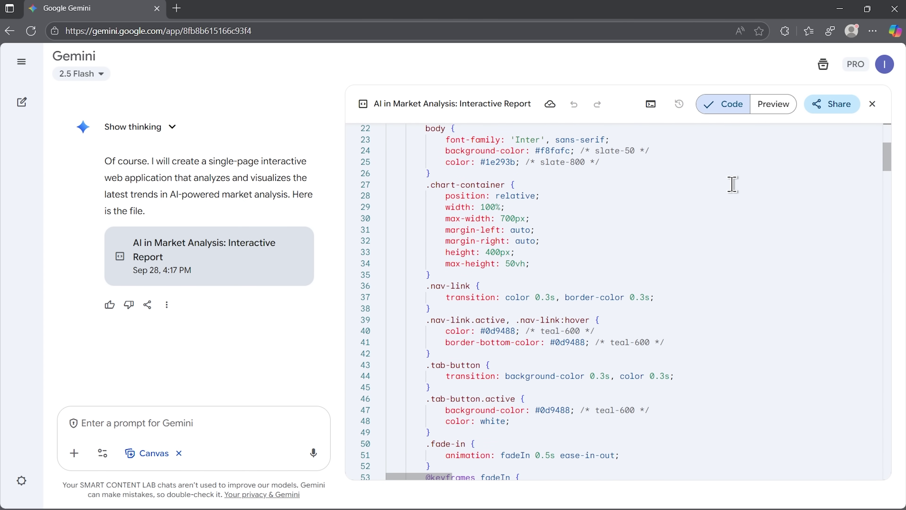
left_click(774, 103)
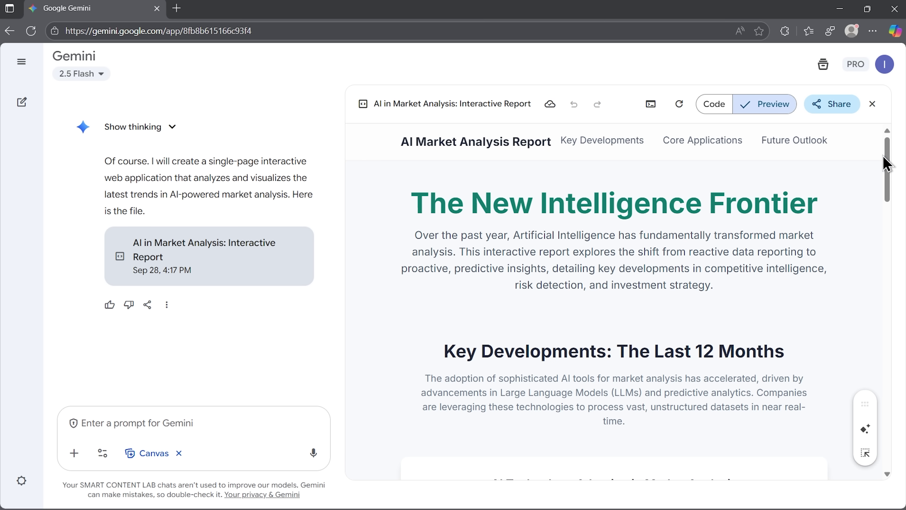
left_click_drag(888, 162, 886, 302)
left_click(646, 268)
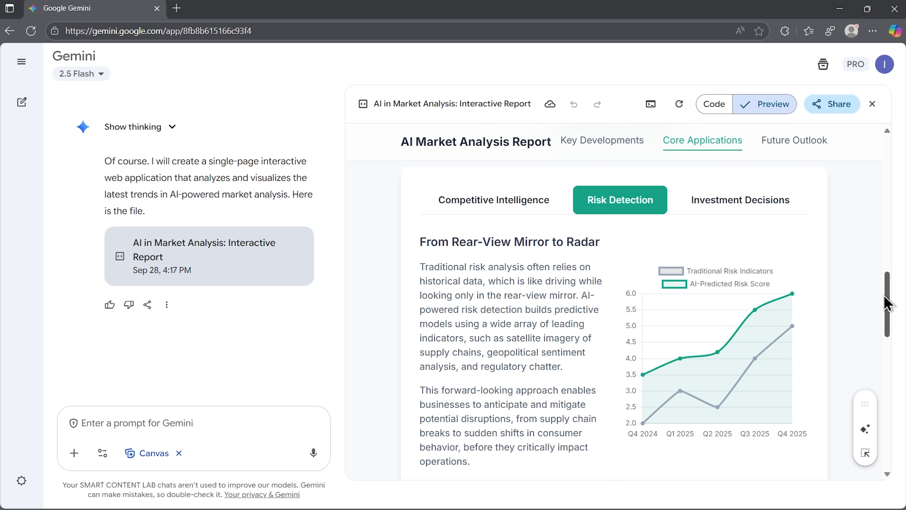
left_click(726, 207)
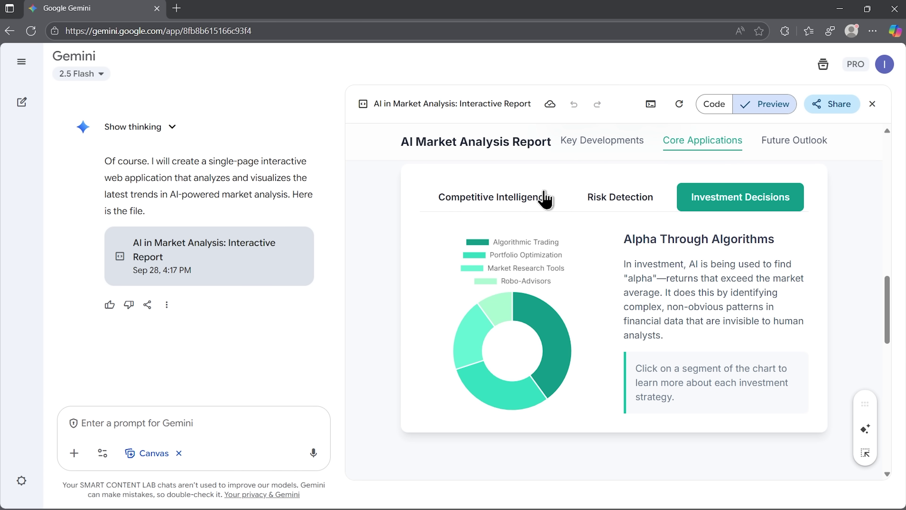
left_click(545, 200)
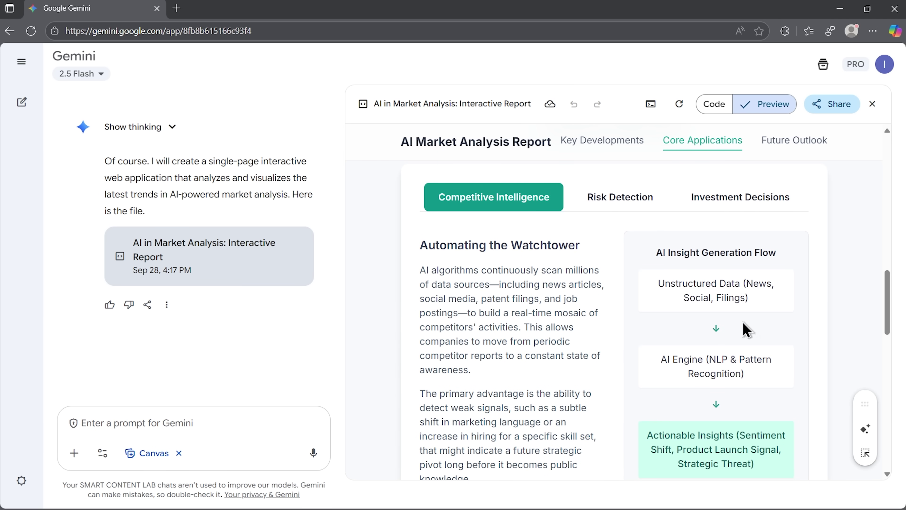
left_click_drag(888, 307, 889, 442)
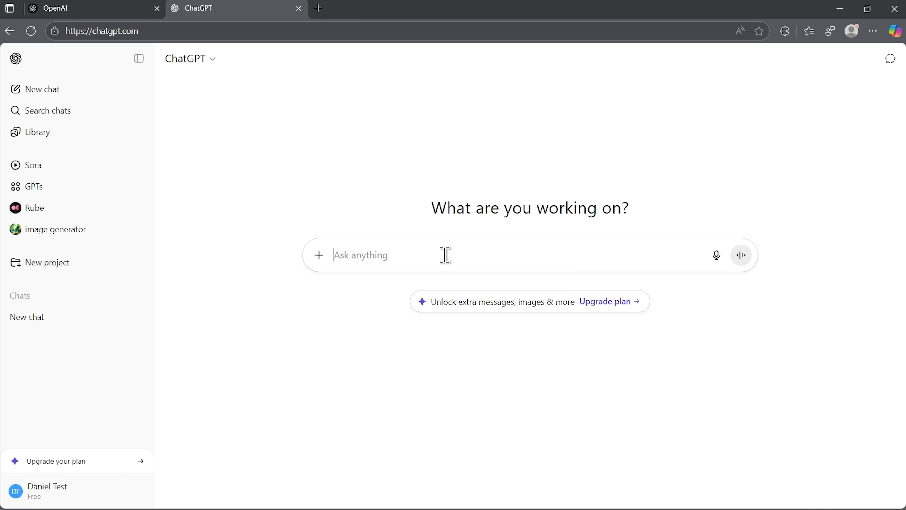
Send the pasted AI market analysis prompt and read ChatGPT's answer down to the actionables checklist
type("Research the latest trends in AI-powered market analysis. Focus on how companies are applying AI for competitive intelligence, risk detection, and investment decision-making. Summarize the most relevant developments from the past 12 months and highlight emerging opportunities for 2026.")
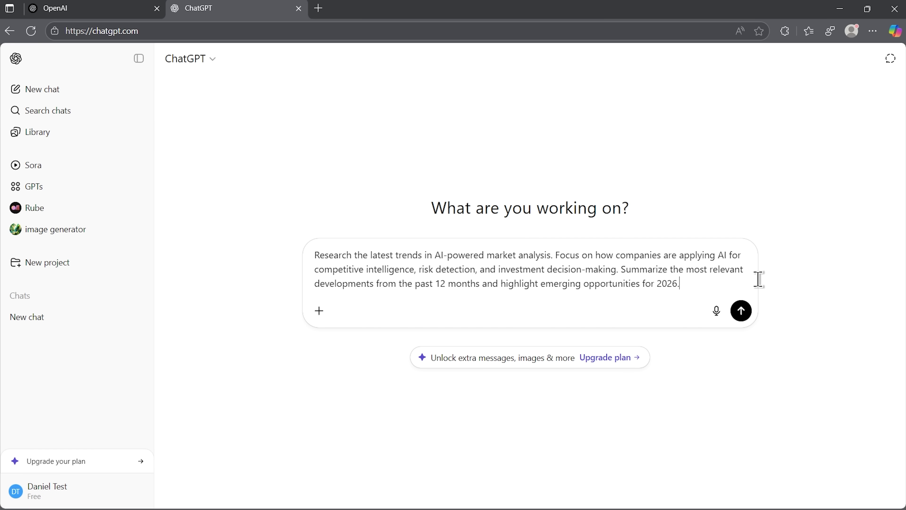
left_click(742, 311)
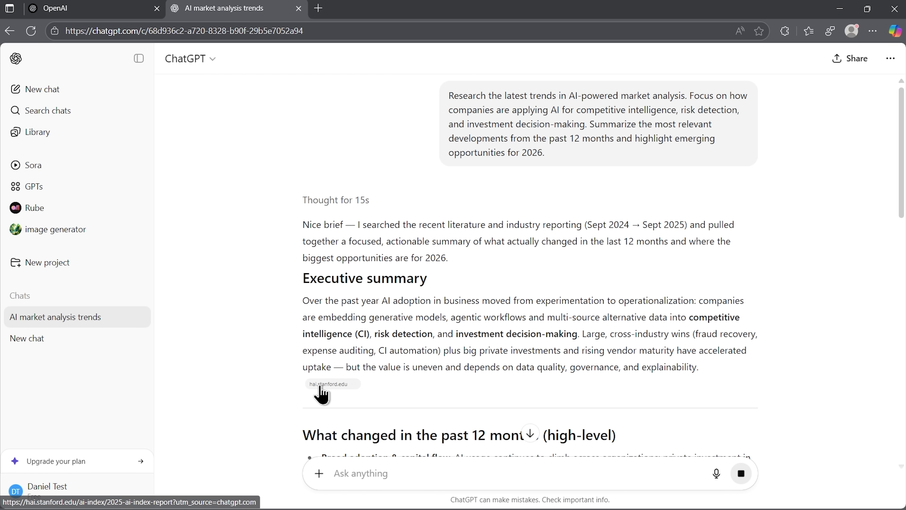
scroll(768, 342, "down", 4)
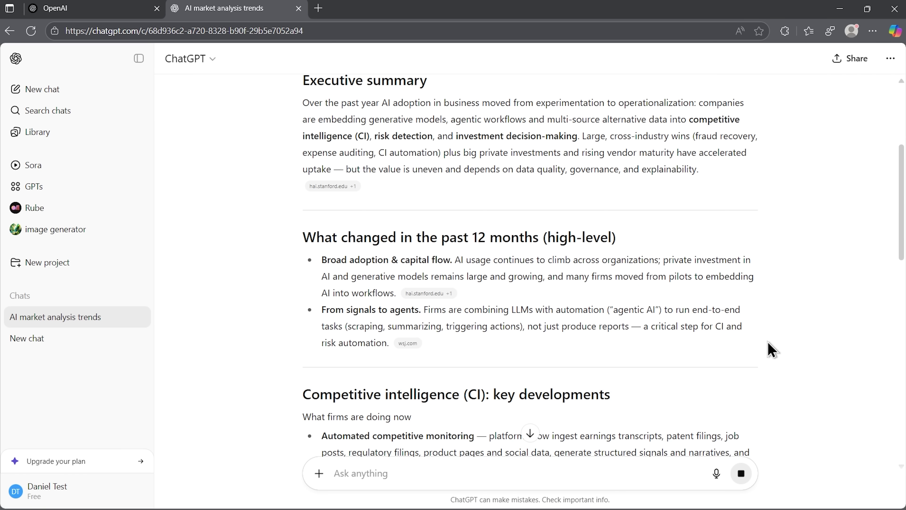
scroll(771, 350, "down", 5)
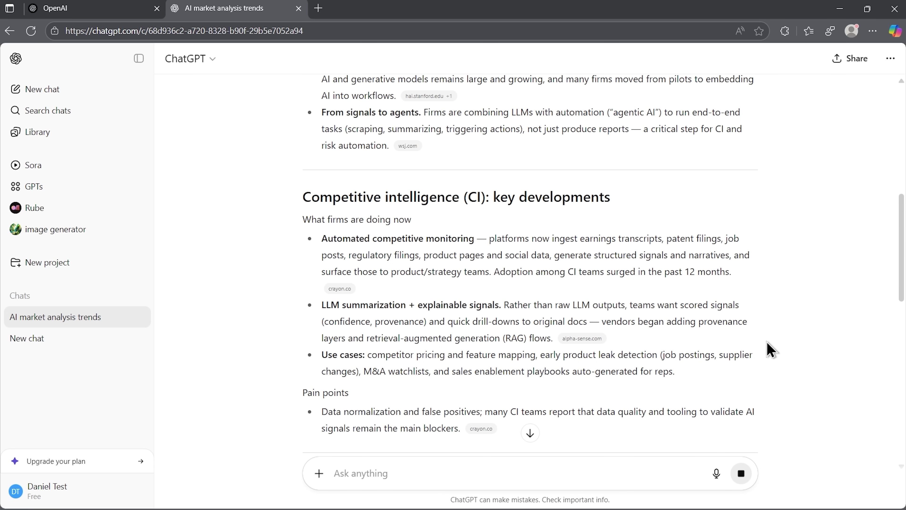
scroll(771, 350, "down", 10)
scroll(771, 349, "down", 5)
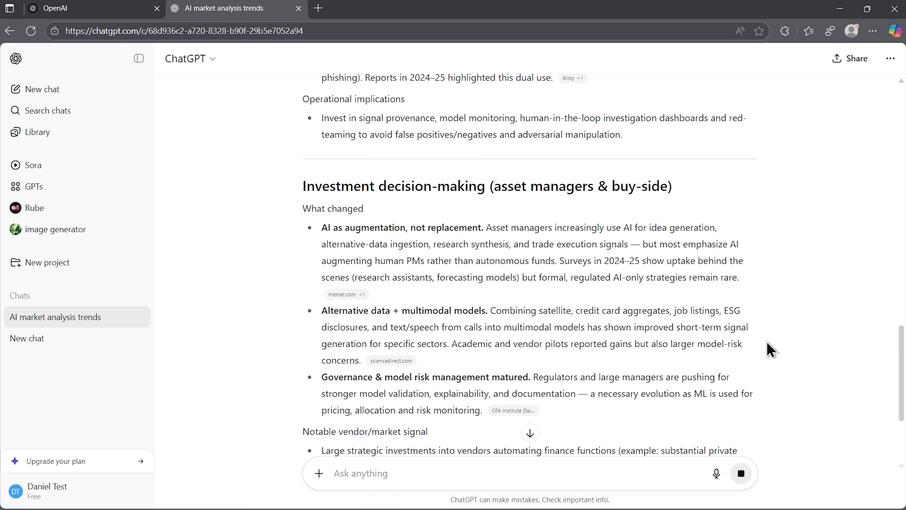
scroll(771, 350, "down", 5)
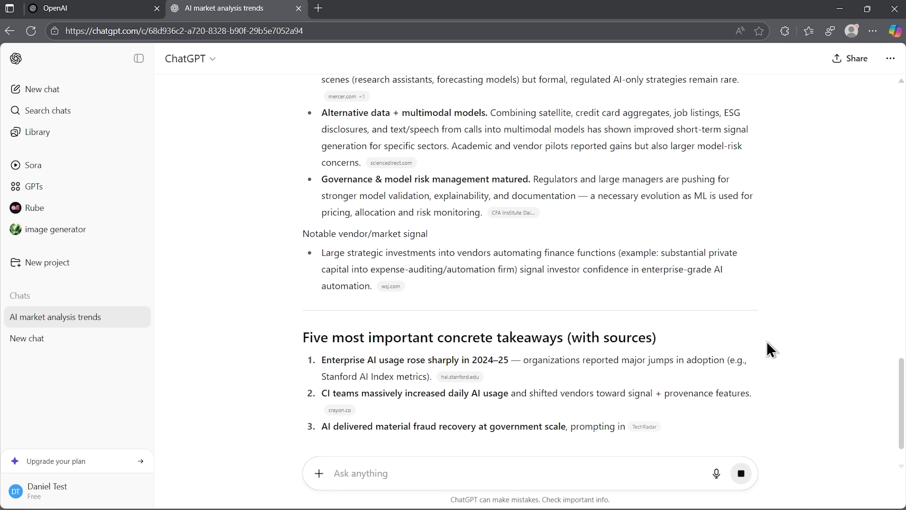
scroll(771, 350, "down", 2)
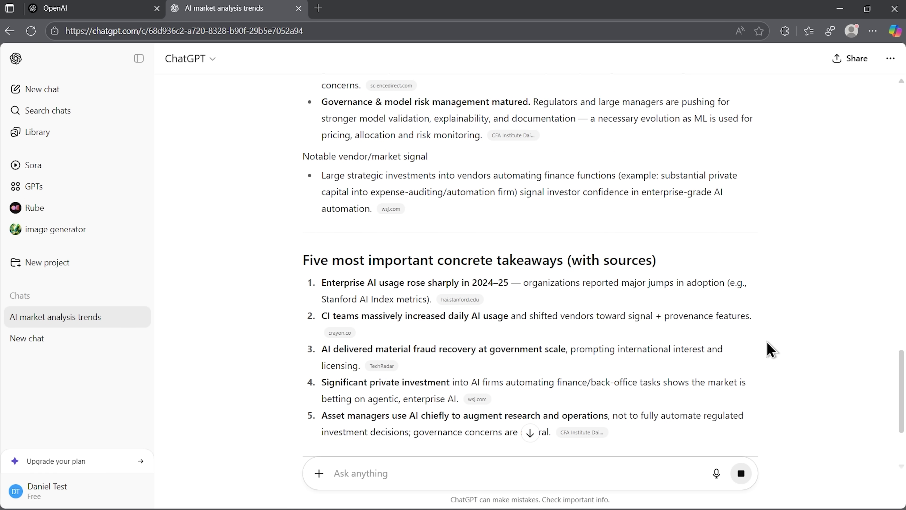
scroll(771, 350, "down", 4)
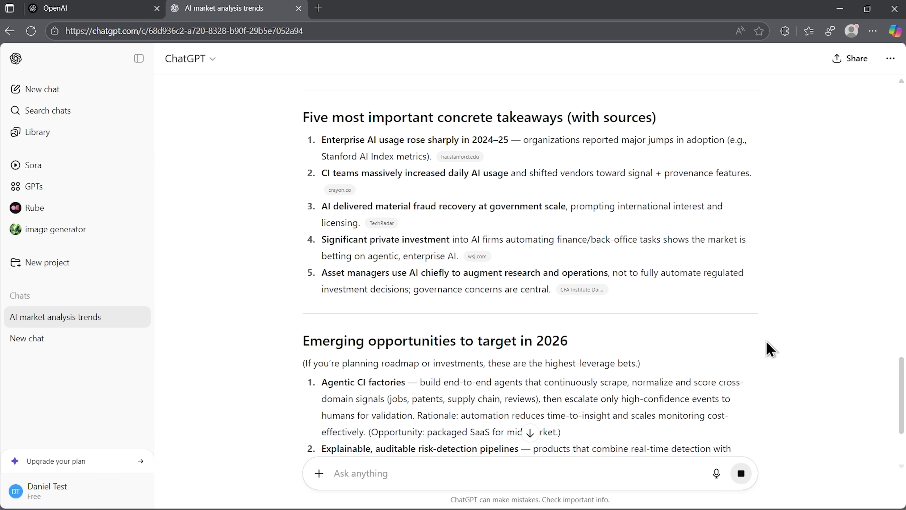
scroll(771, 350, "down", 4)
scroll(770, 350, "down", 10)
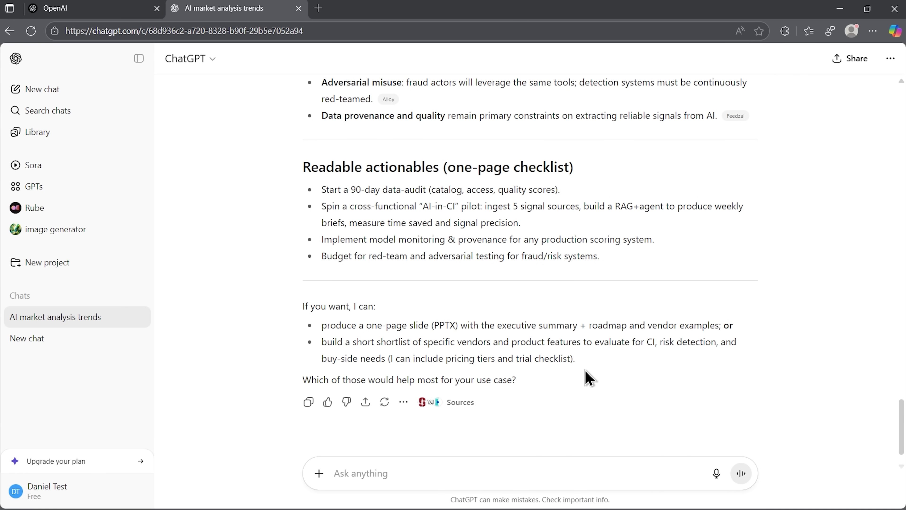
scroll(465, 369, "up", 5)
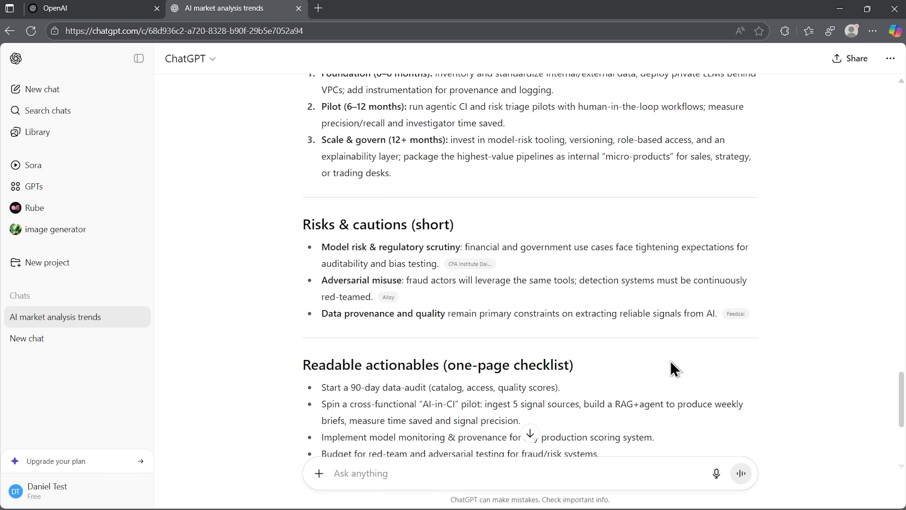
scroll(675, 369, "down", 5)
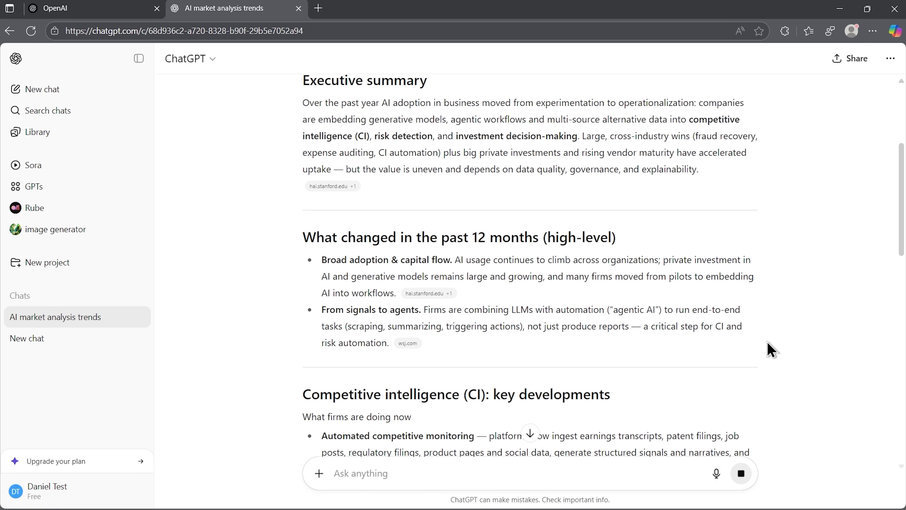
scroll(771, 350, "down", 5)
scroll(771, 350, "down", 5)
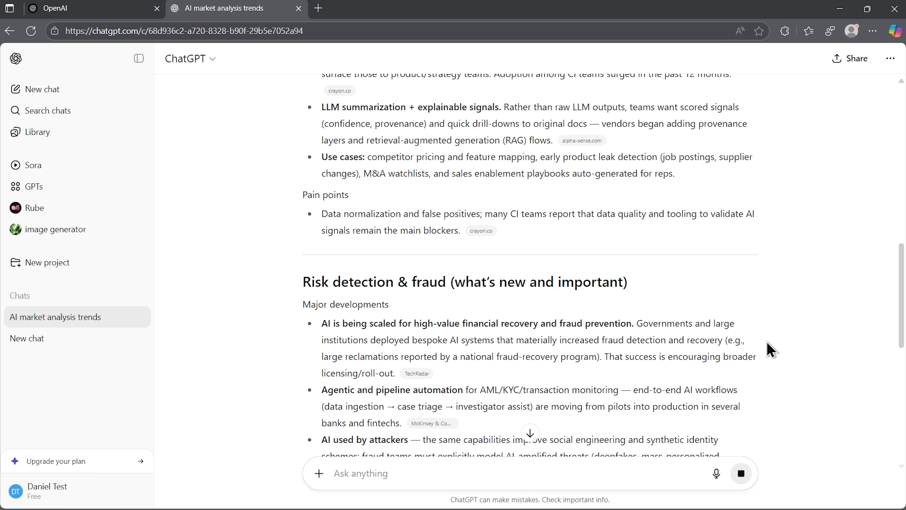
scroll(771, 350, "down", 5)
scroll(771, 350, "down", 5)
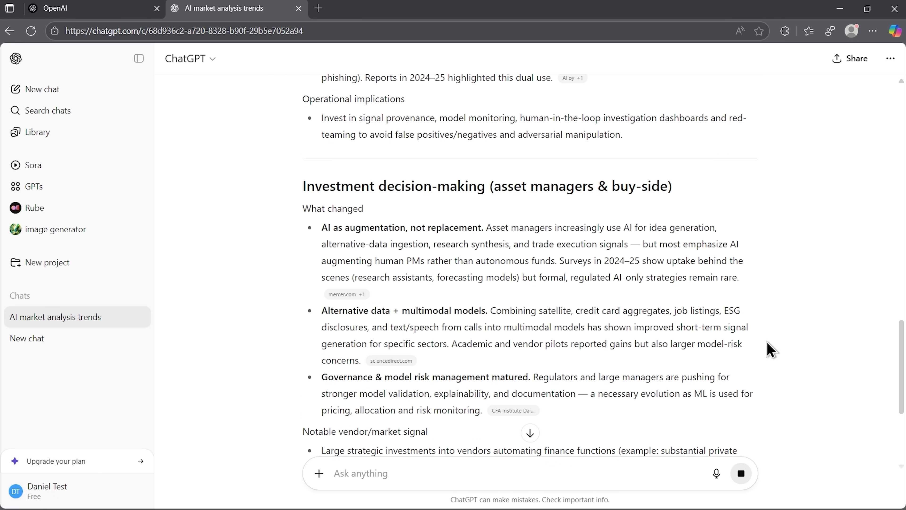
scroll(771, 350, "up", 20)
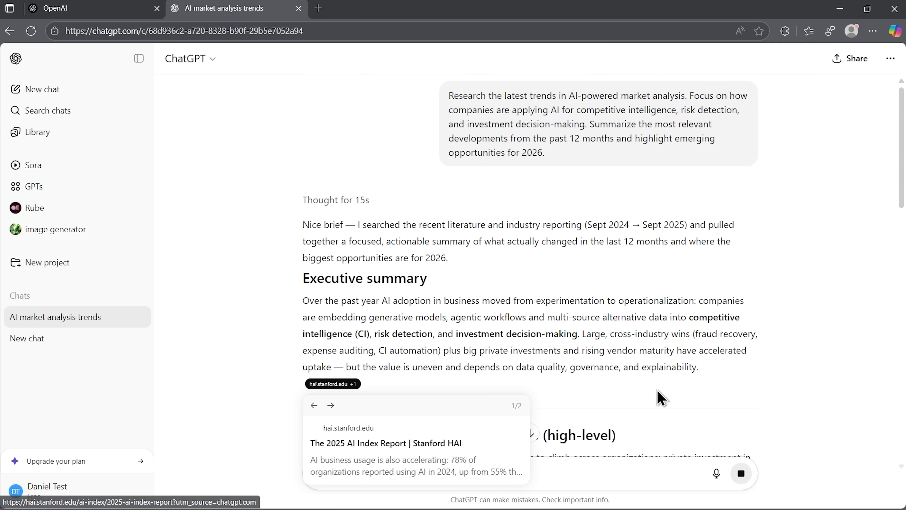
scroll(768, 350, "down", 5)
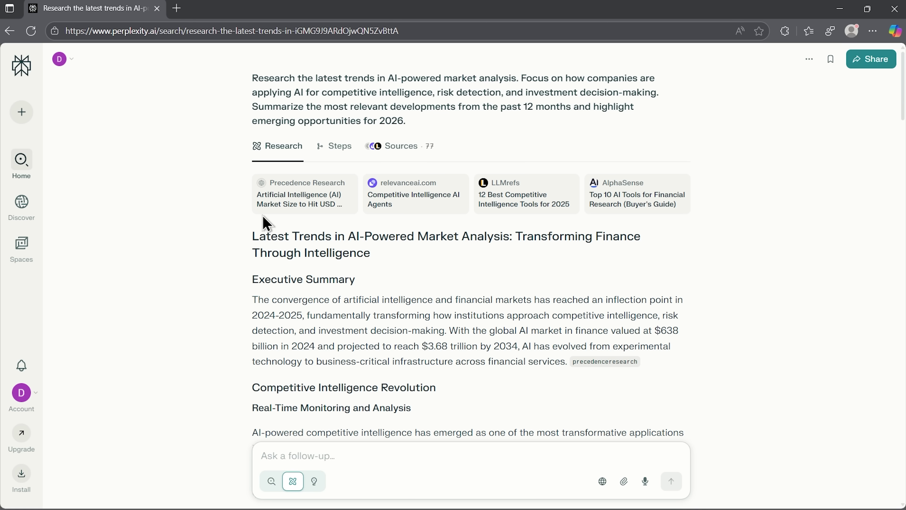
left_click(330, 149)
scroll(625, 271, "down", 15)
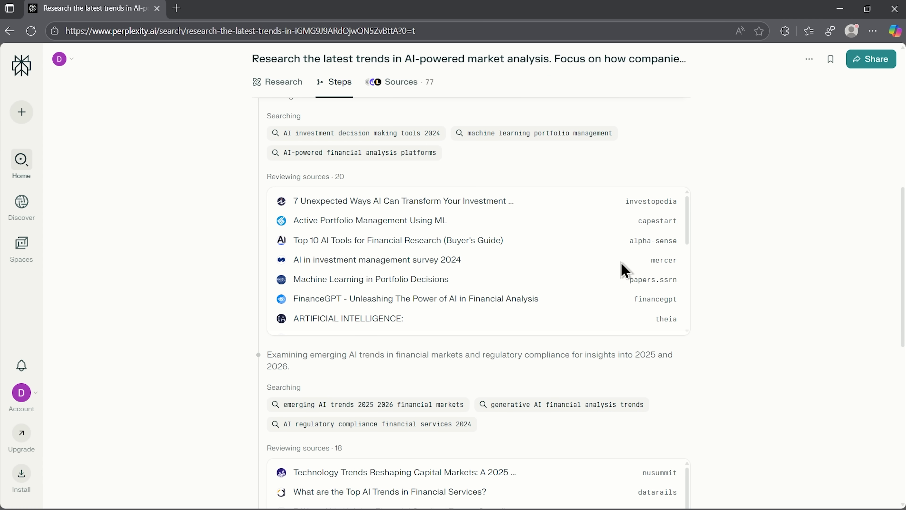
scroll(692, 376, "up", 15)
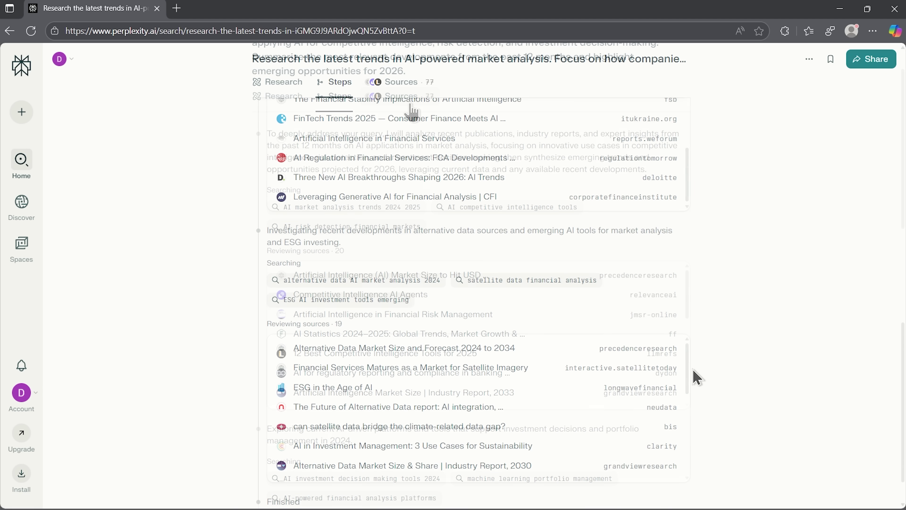
left_click(411, 100)
scroll(617, 282, "down", 4)
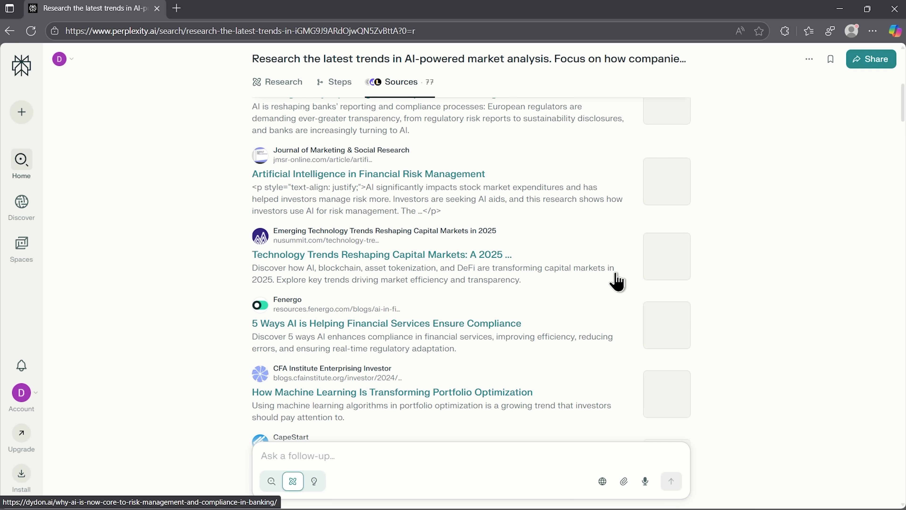
scroll(619, 282, "down", 5)
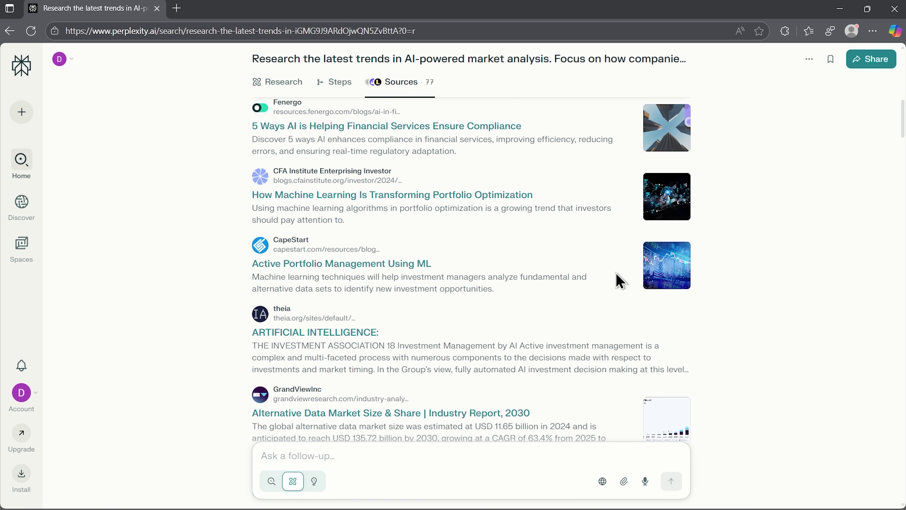
scroll(607, 287, "down", 15)
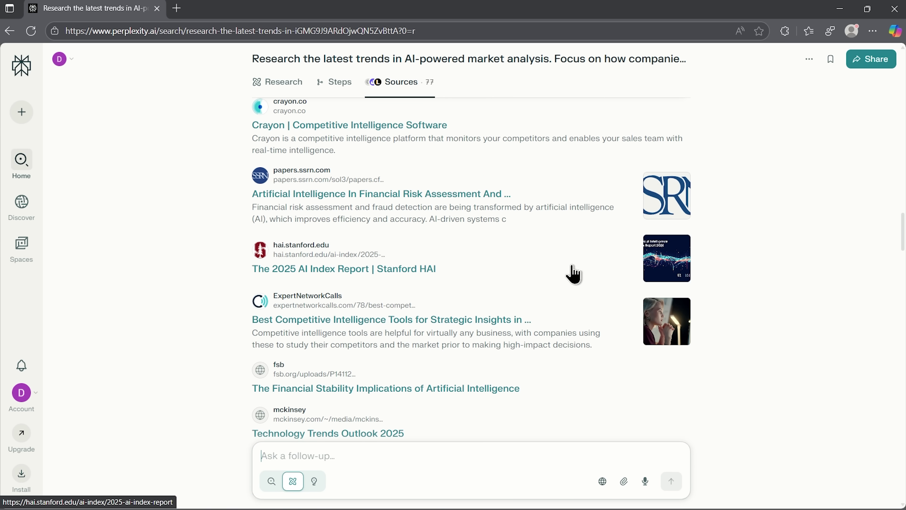
Return to Perplexity's answer and autoscroll down to Market Outlook and Strategic Recommendations
left_click(273, 84)
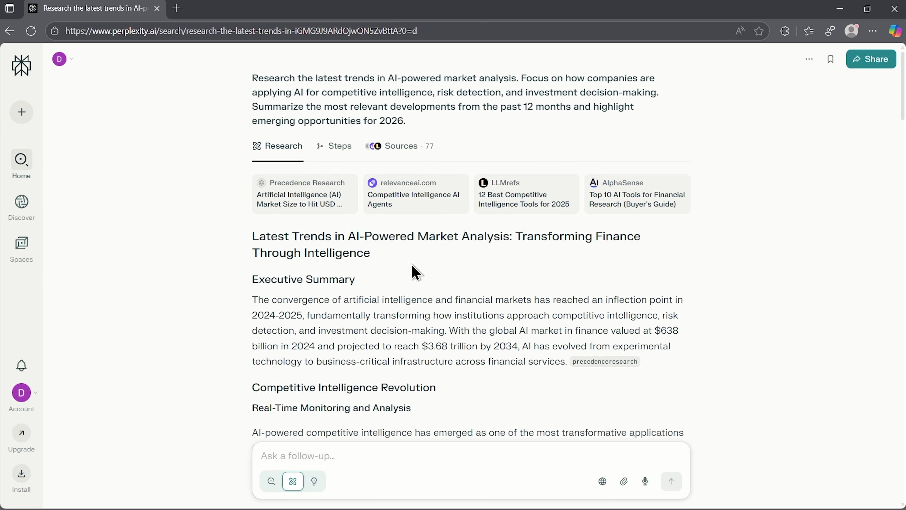
middle_click(753, 223)
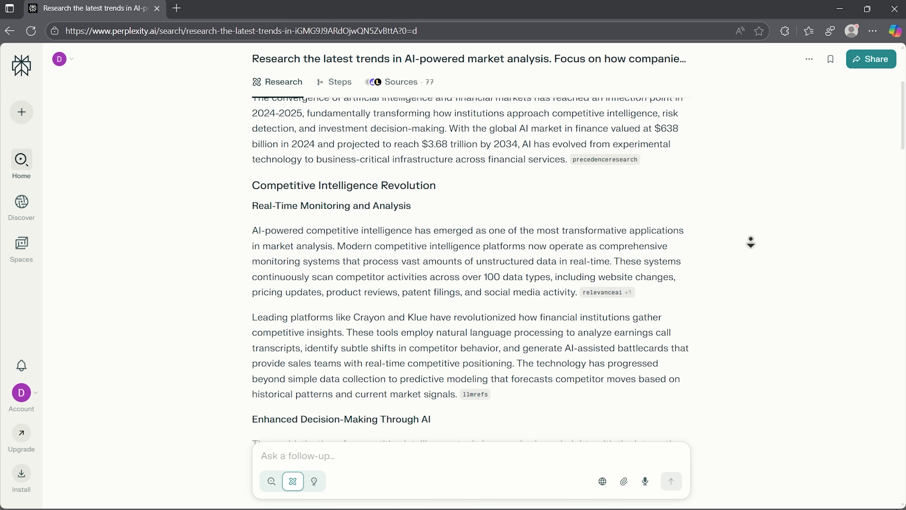
middle_click(754, 245)
scroll(756, 247, "down", 5)
scroll(756, 247, "down", 5)
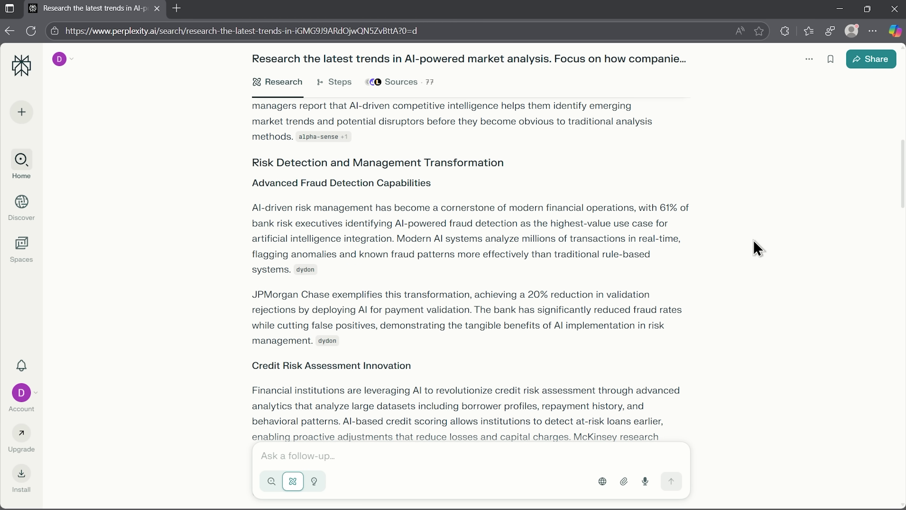
scroll(756, 247, "down", 5)
scroll(757, 248, "down", 5)
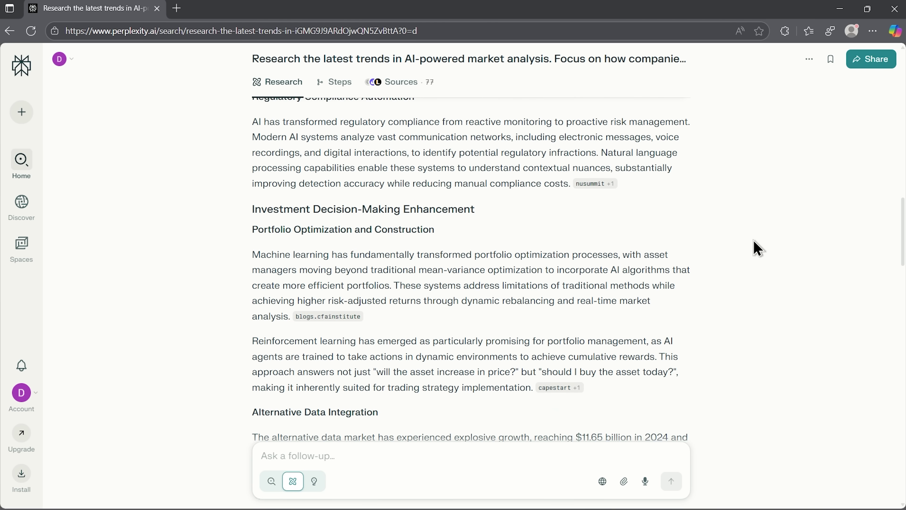
scroll(756, 247, "down", 5)
scroll(757, 247, "down", 5)
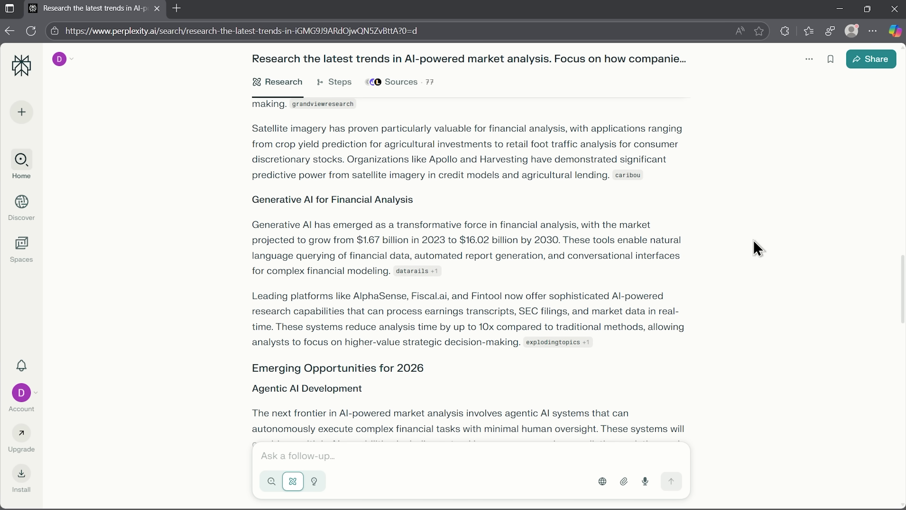
scroll(757, 247, "down", 5)
scroll(756, 247, "down", 15)
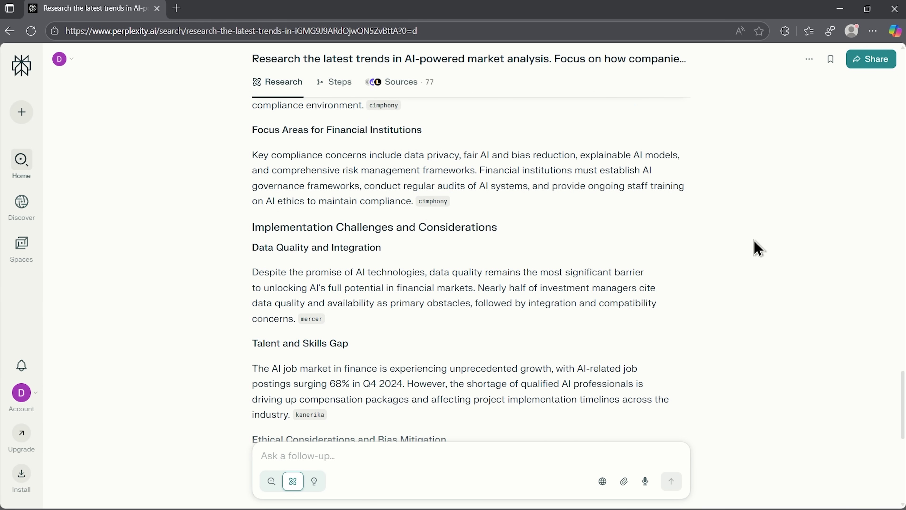
scroll(756, 247, "down", 5)
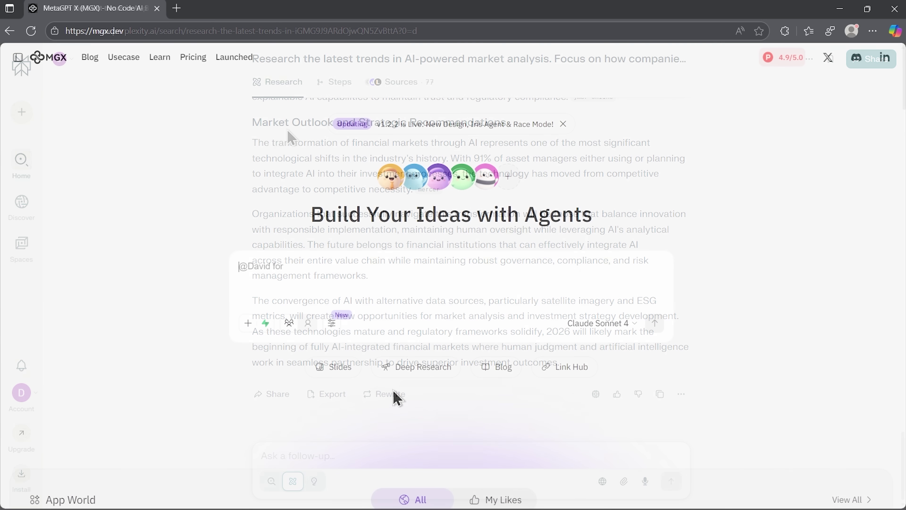
mouse_move(50, 60)
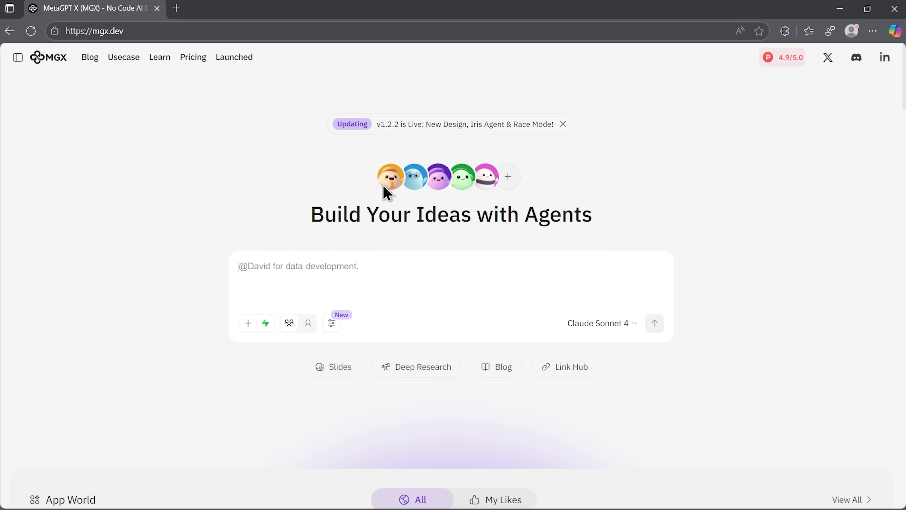
mouse_move(425, 181)
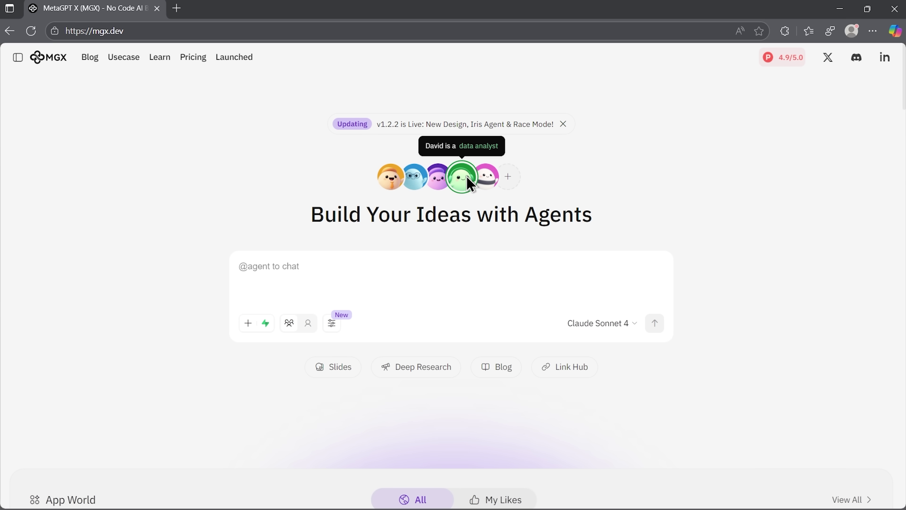
mouse_move(483, 176)
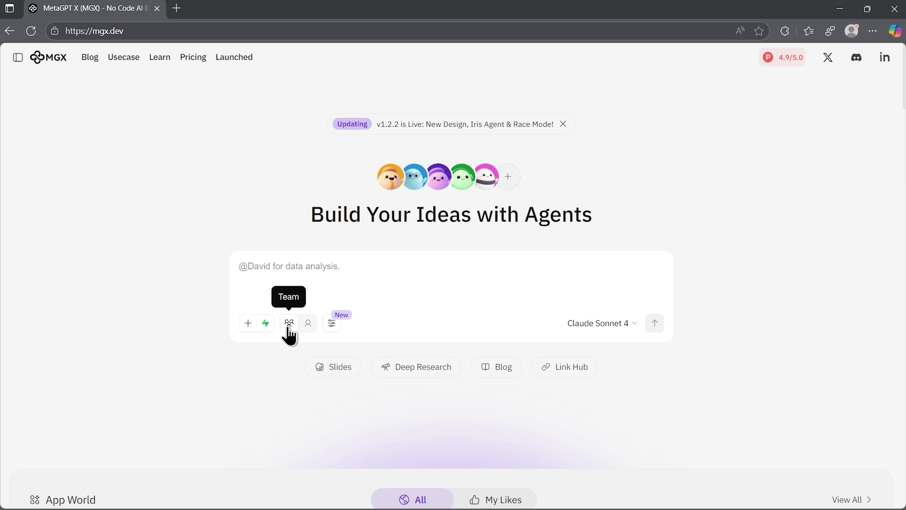
Turn on Deep Research from the settings sliders and paste the AI-powered market analysis prompt
left_click(332, 323)
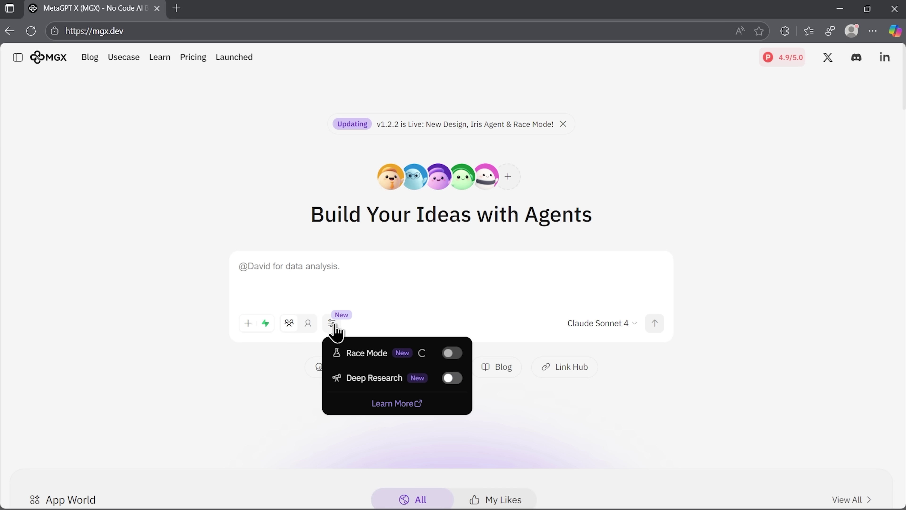
left_click(451, 378)
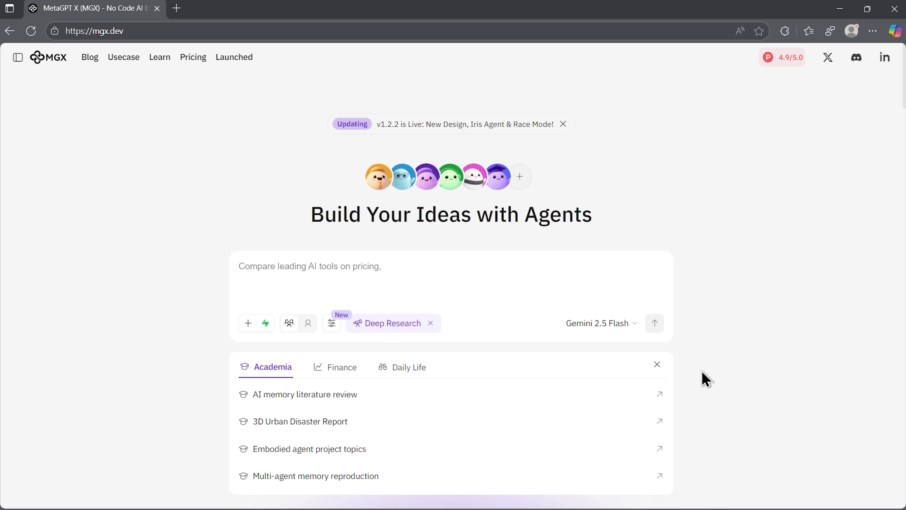
scroll(694, 337, "down", 5)
scroll(694, 337, "down", 5)
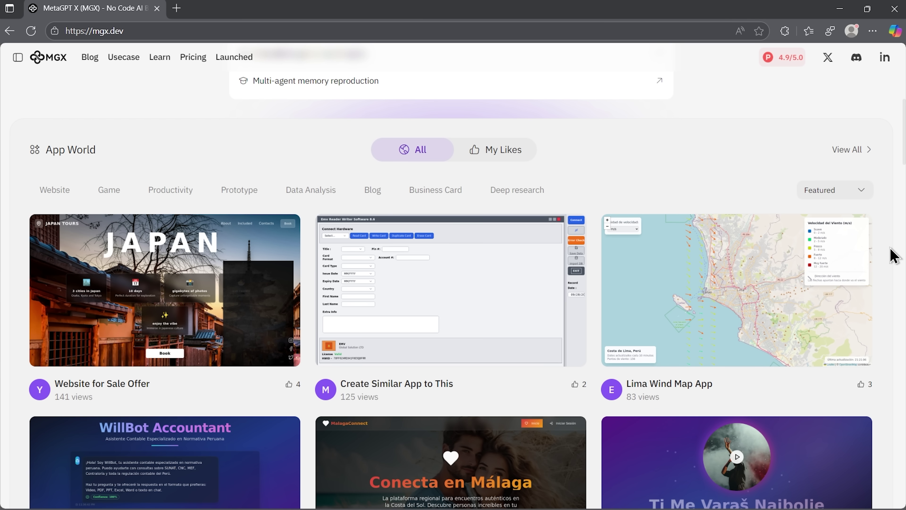
scroll(891, 255, "up", 10)
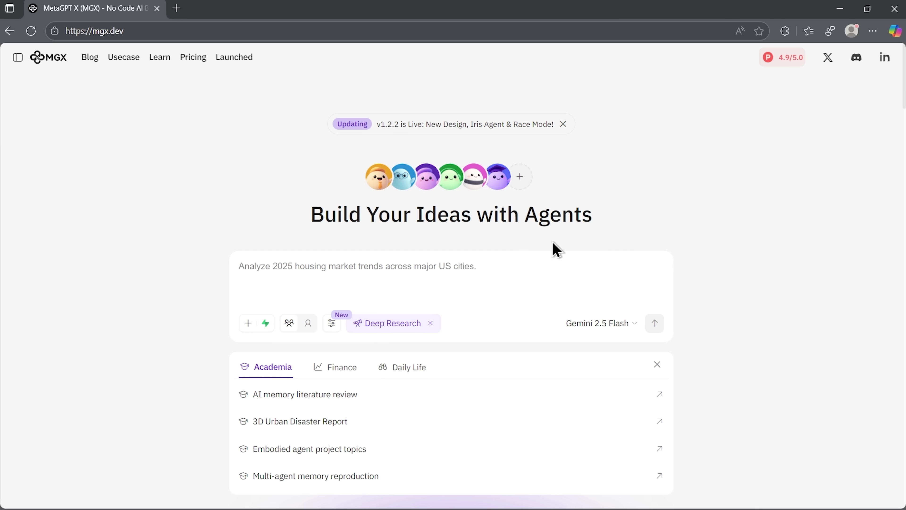
type("Research the latest trends in AI-powered market analysis. Focus on how companies are applying AI for competitive intelligence, risk detection, and investment decision-making. Summarize the most relevant developments from the past 12 months and highlight emerging opportunities for 2026.")
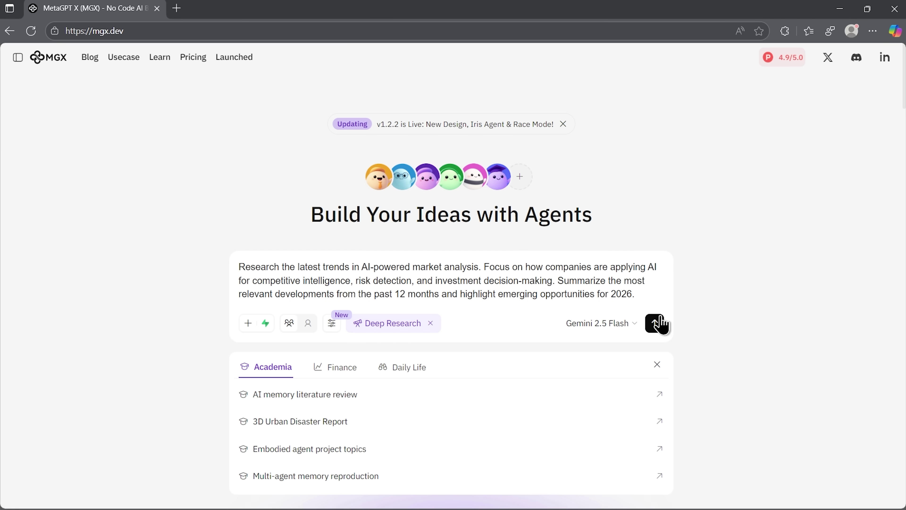
Send the research request and approve the plan with 'All good, you can start research.'
left_click(655, 323)
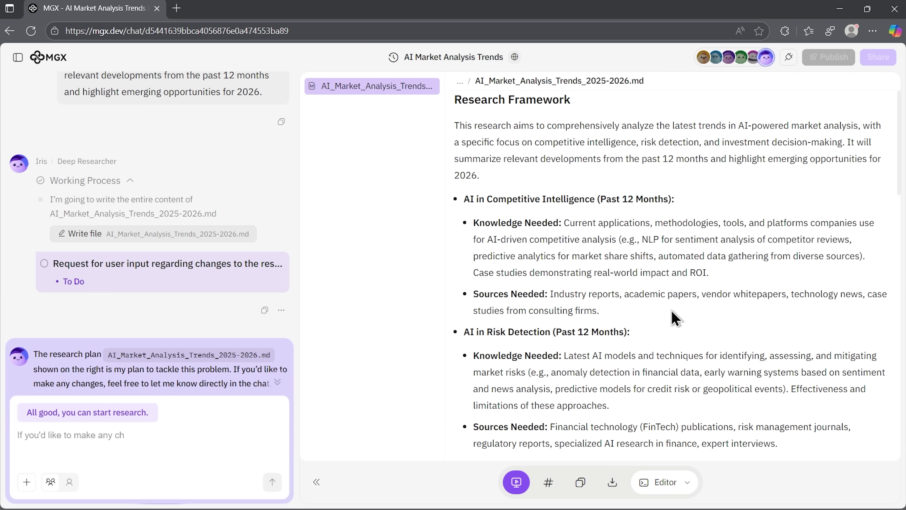
scroll(450, 195, "down", 10)
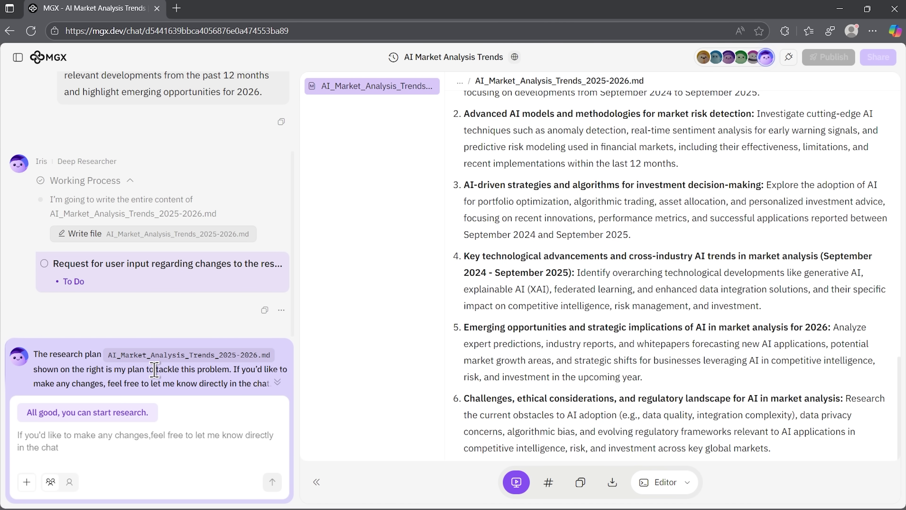
left_click(122, 418)
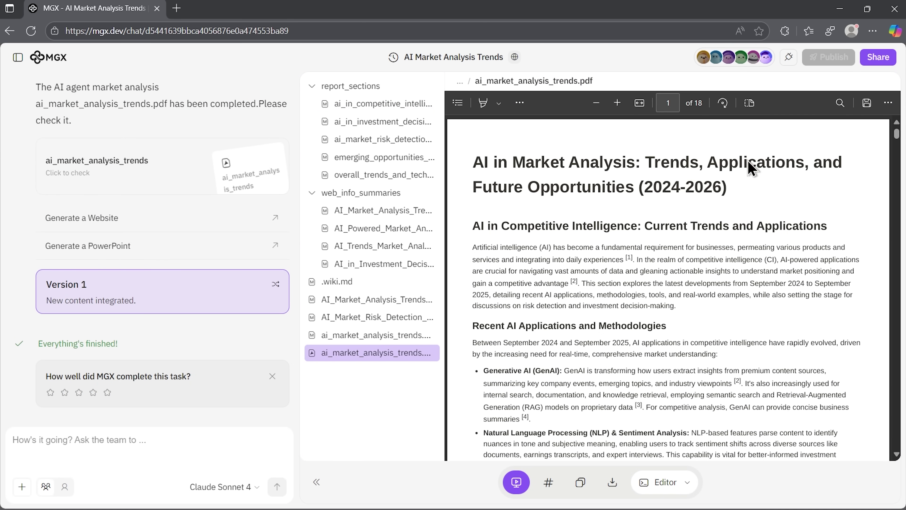
Preview the competitive intelligence and market risk detection sections, then return to the full PDF
left_click(357, 104)
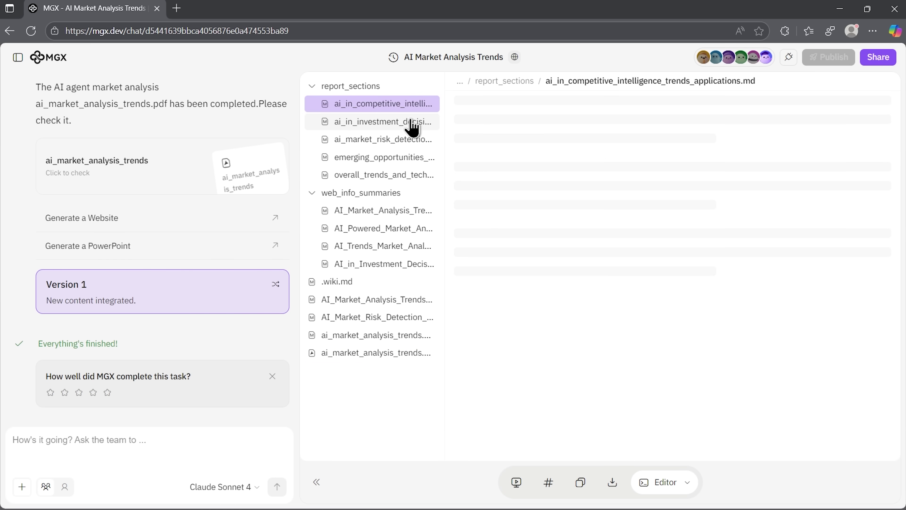
left_click(374, 139)
left_click(364, 352)
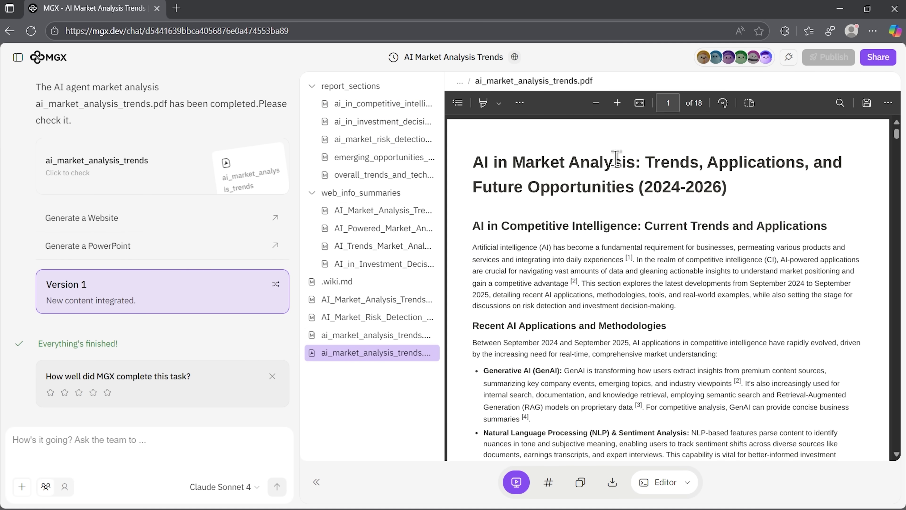
Read down the market-analysis PDF to the Navigating Challenges section on page 17
scroll(812, 207, "down", 5)
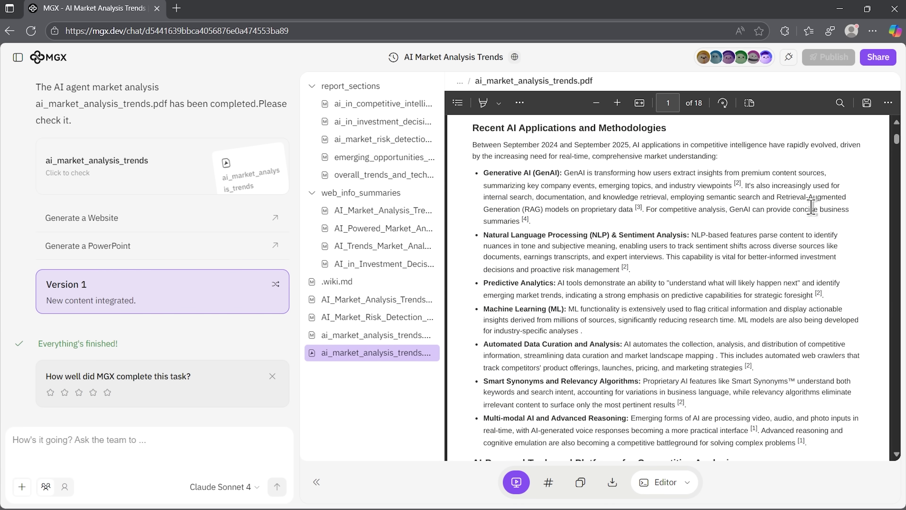
scroll(856, 247, "down", 12)
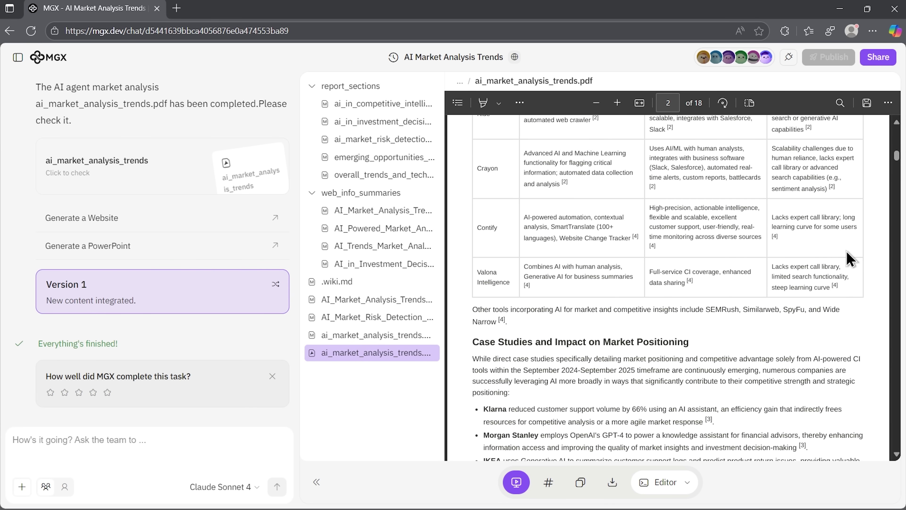
scroll(875, 252, "down", 5)
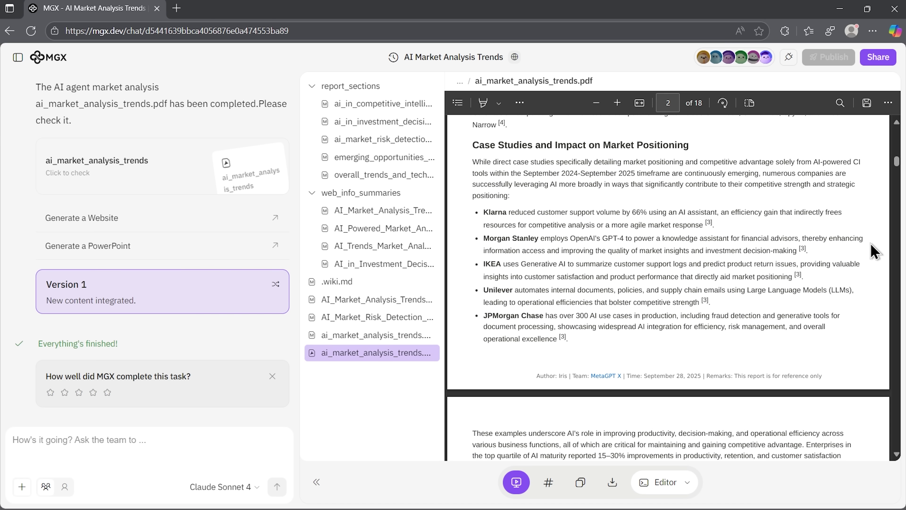
scroll(870, 251, "down", 18)
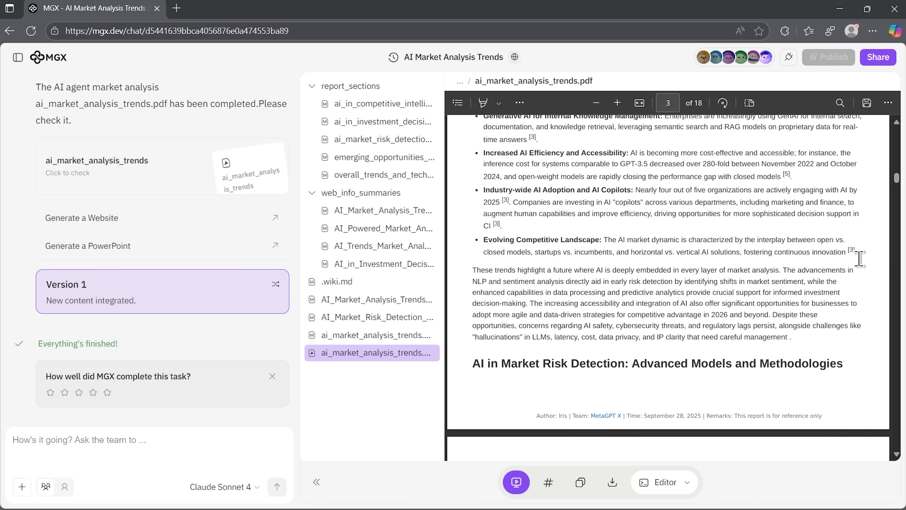
scroll(860, 258, "down", 10)
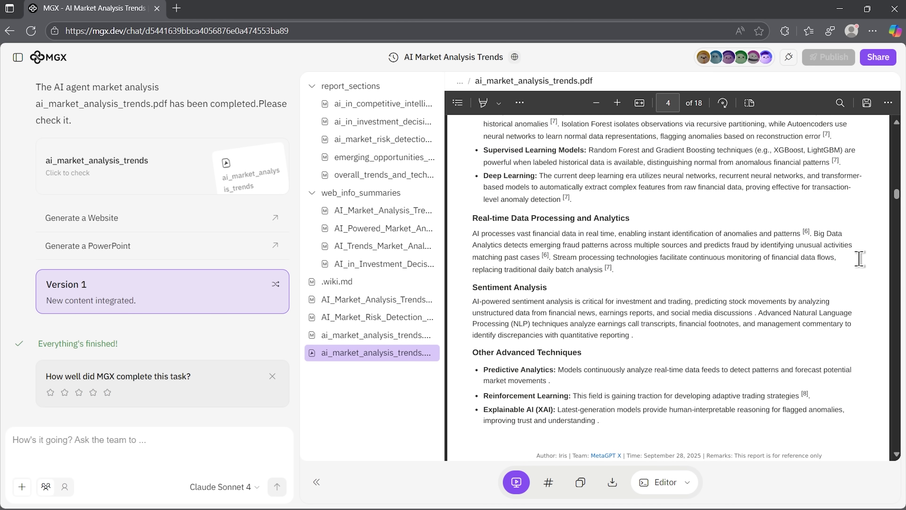
scroll(860, 258, "down", 5)
scroll(859, 259, "down", 15)
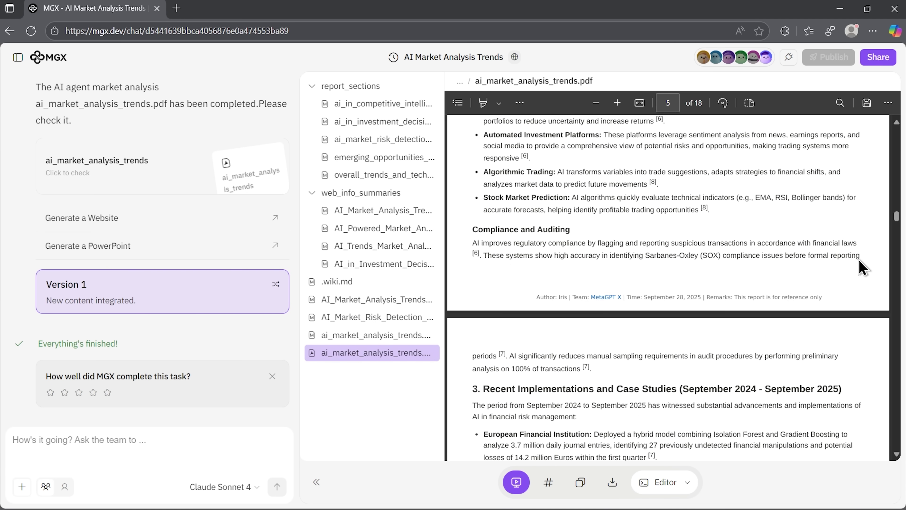
scroll(860, 260, "down", 15)
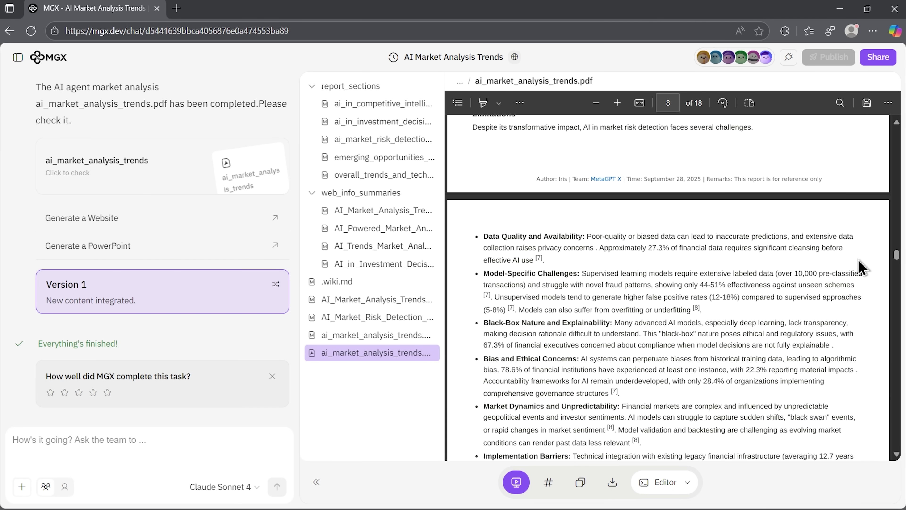
scroll(859, 260, "down", 6)
scroll(859, 259, "down", 20)
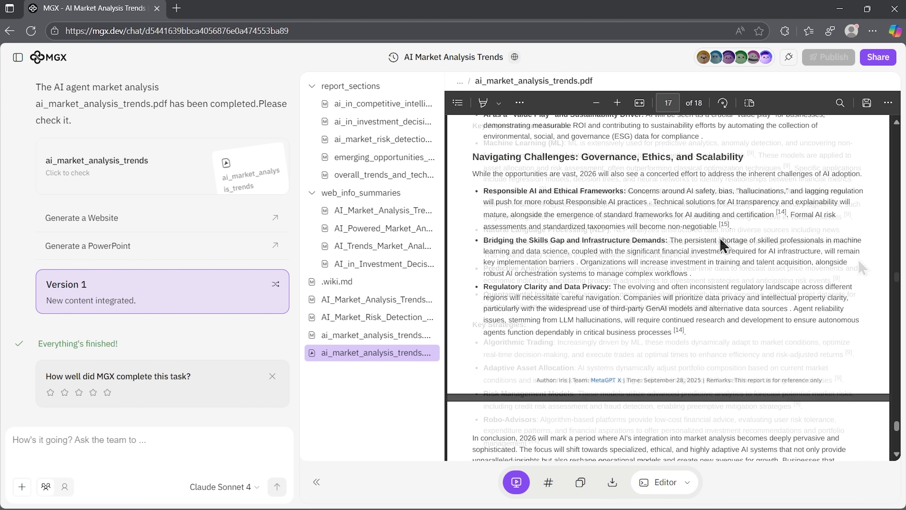
Open the markdown version of the market-analysis report in the editor and skim it
left_click(516, 482)
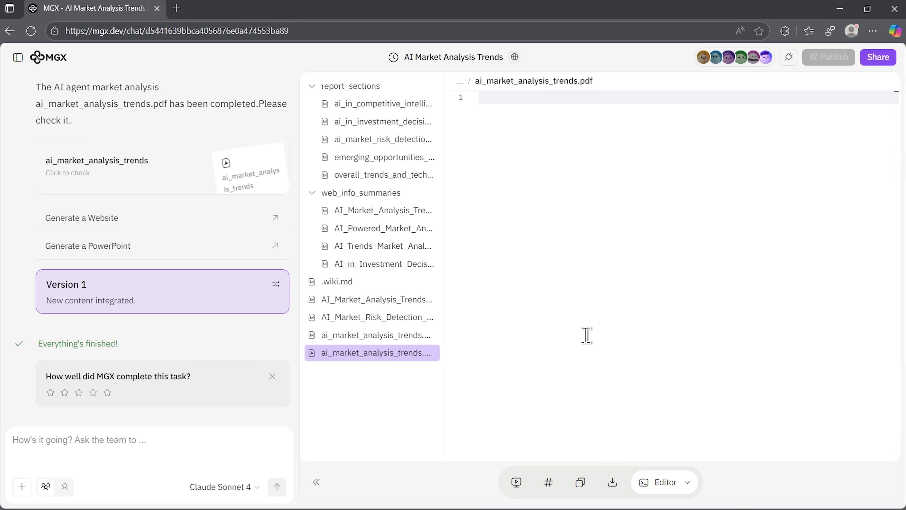
left_click(403, 336)
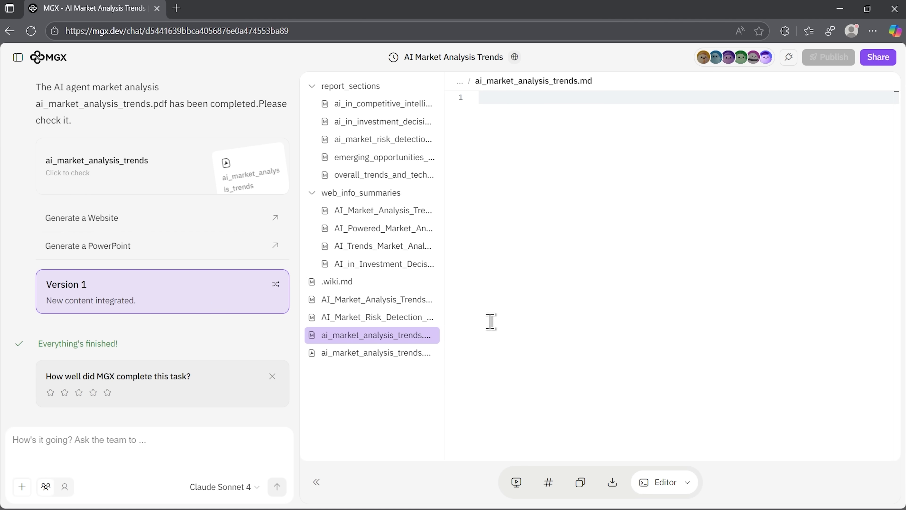
scroll(860, 258, "up", 20)
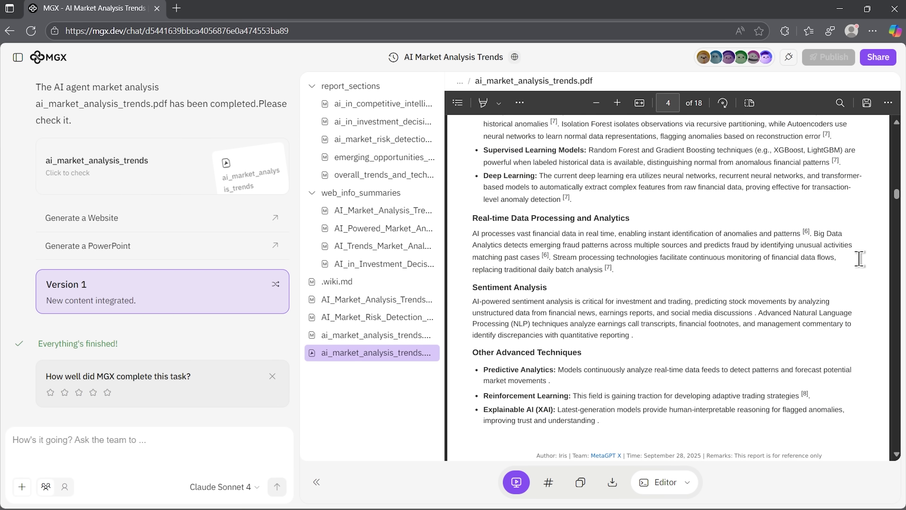
scroll(859, 260, "down", 10)
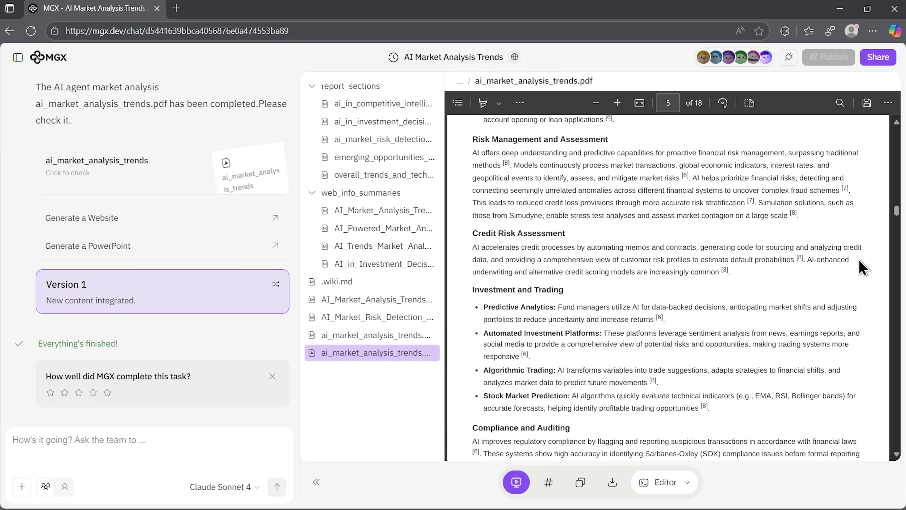
scroll(858, 259, "down", 20)
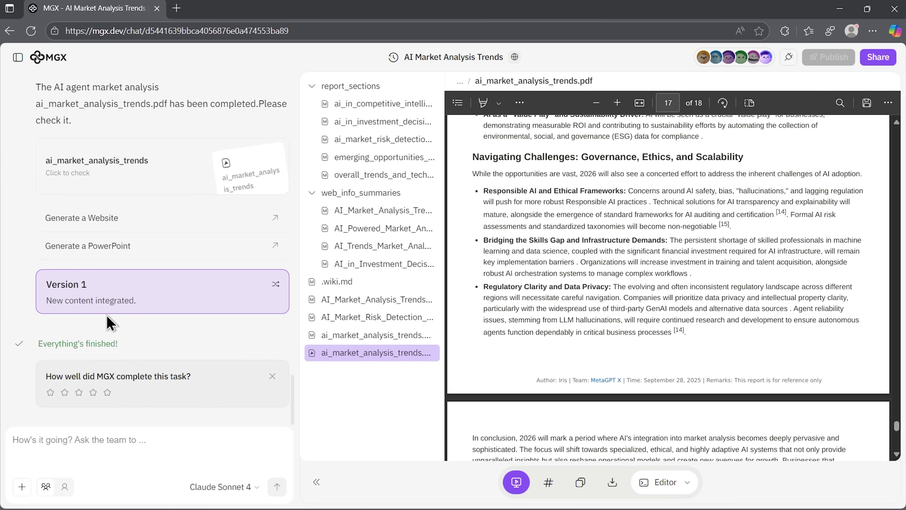
Generate an 'AI in Market Analysis' website with Key Performance Metrics and 2026 Opportunities sections
left_click(107, 225)
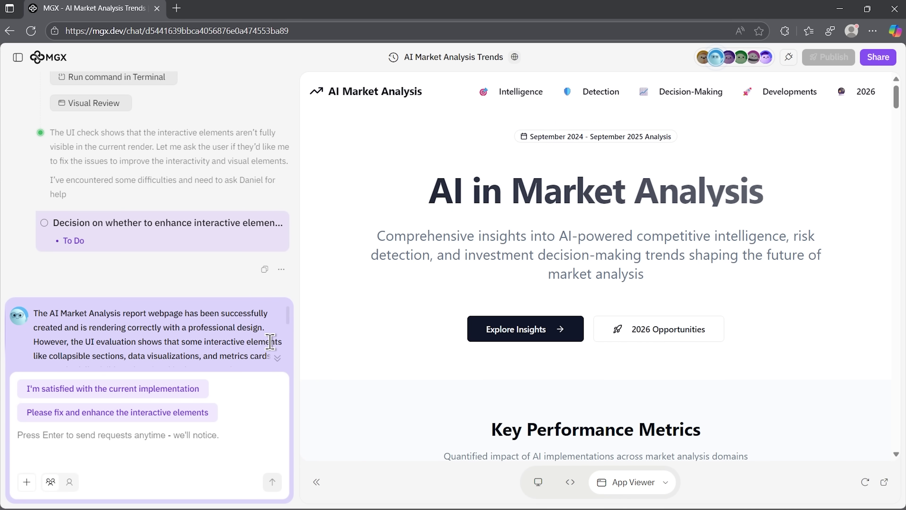
Reveal the agent's full question and jump to the site's 2026 Opportunities section
left_click(278, 358)
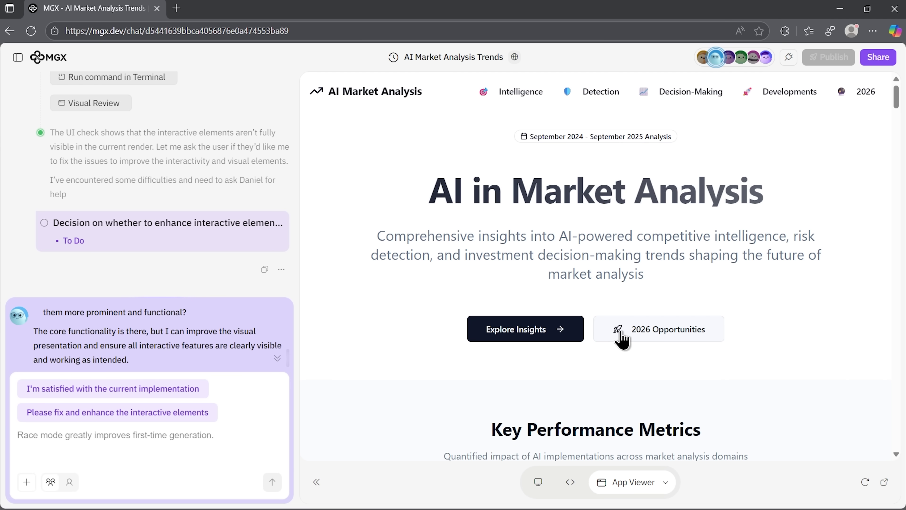
left_click(621, 339)
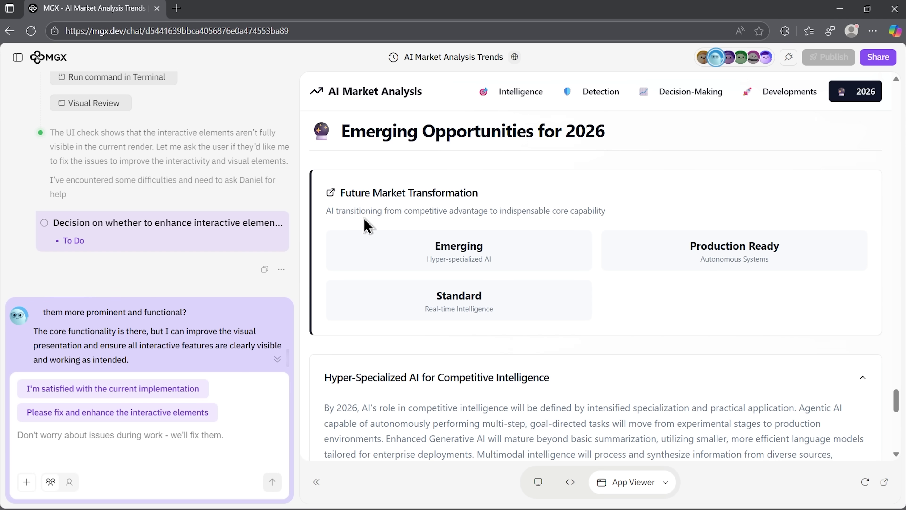
scroll(608, 290, "down", 5)
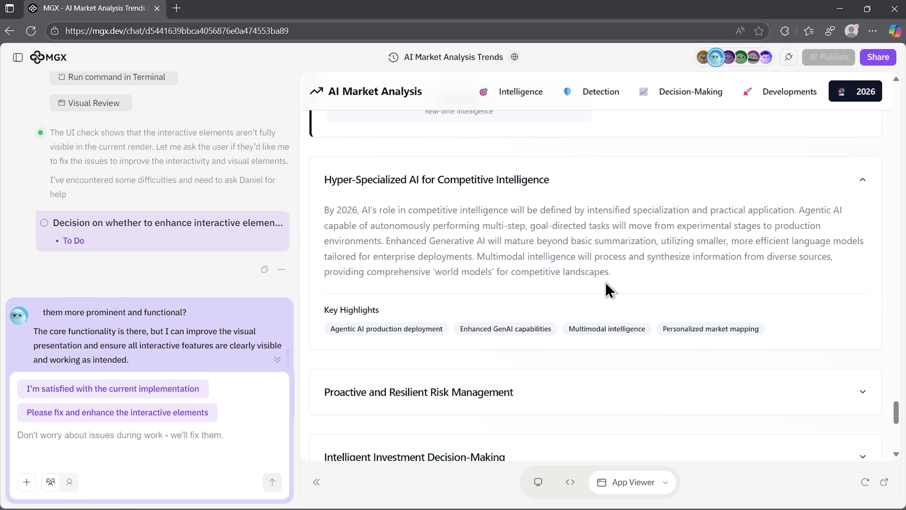
scroll(608, 290, "down", 5)
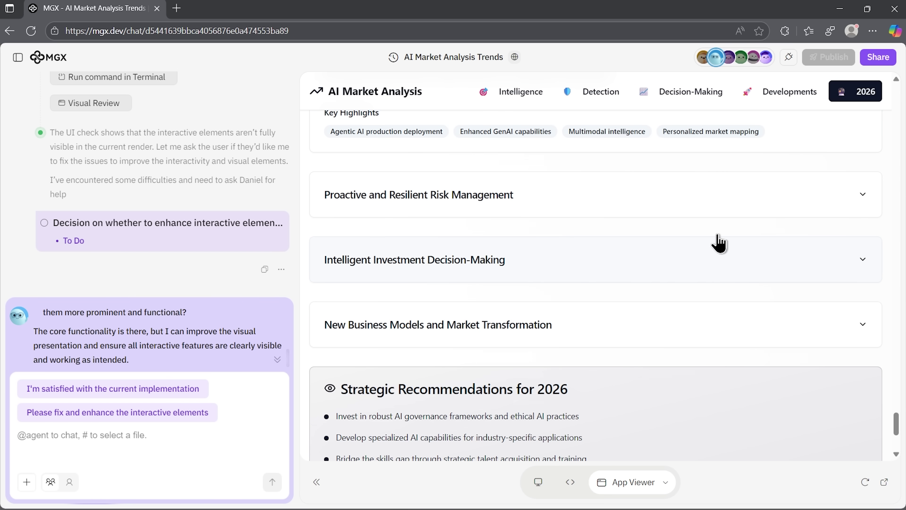
Expand the Proactive and Resilient Risk Management and Intelligent Investment Decision-Making sections
left_click(864, 196)
scroll(861, 250, "down", 5)
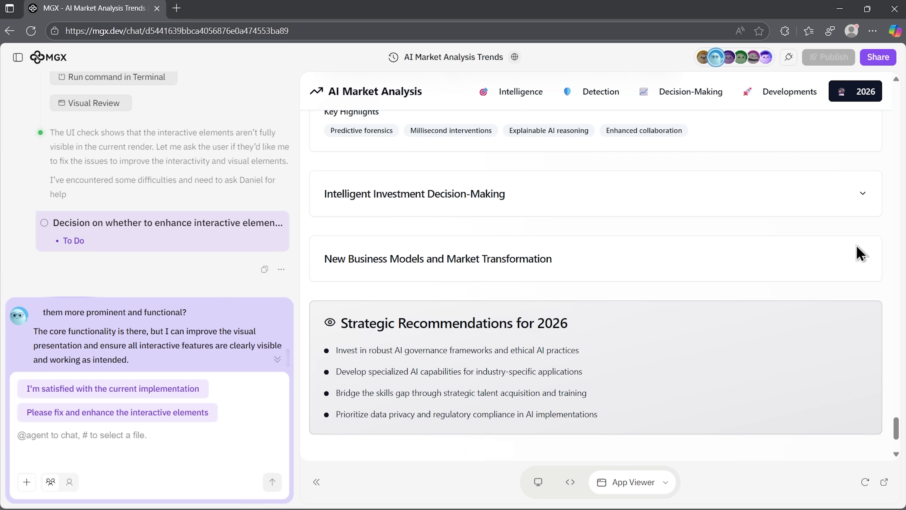
left_click(865, 207)
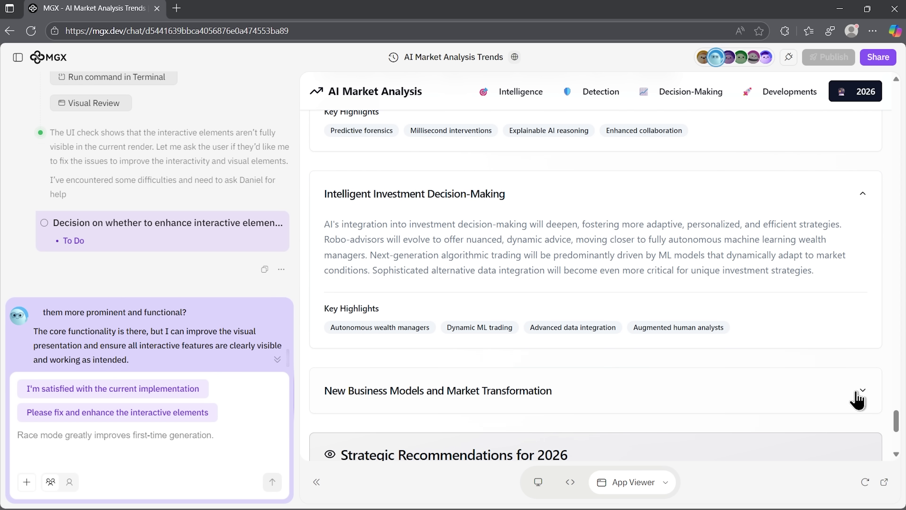
scroll(649, 231, "up", 15)
scroll(650, 230, "down", 14)
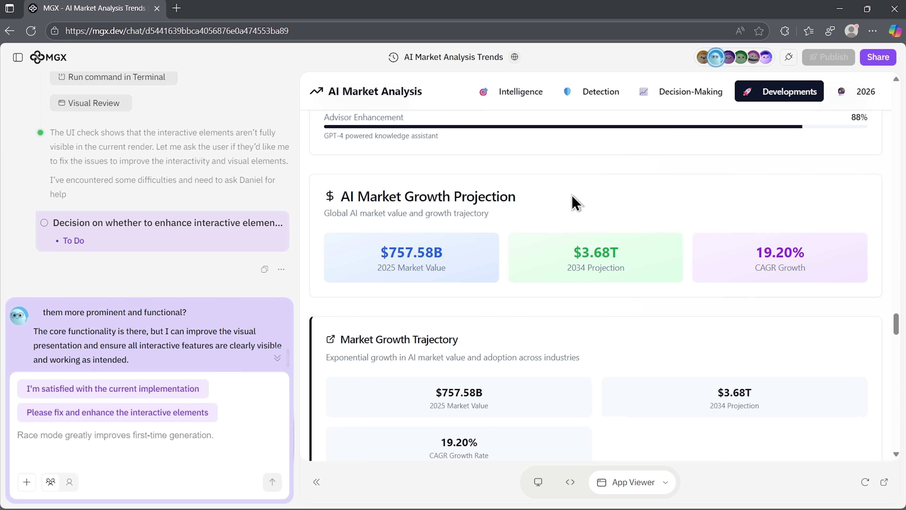
scroll(635, 195, "down", 10)
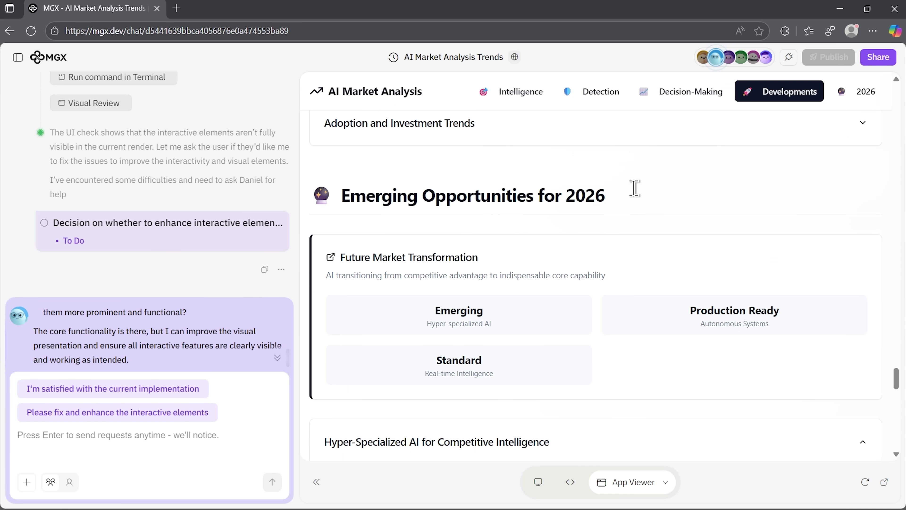
Ask the agent to fix and enhance the interactive elements, yielding Version 2
left_click(134, 414)
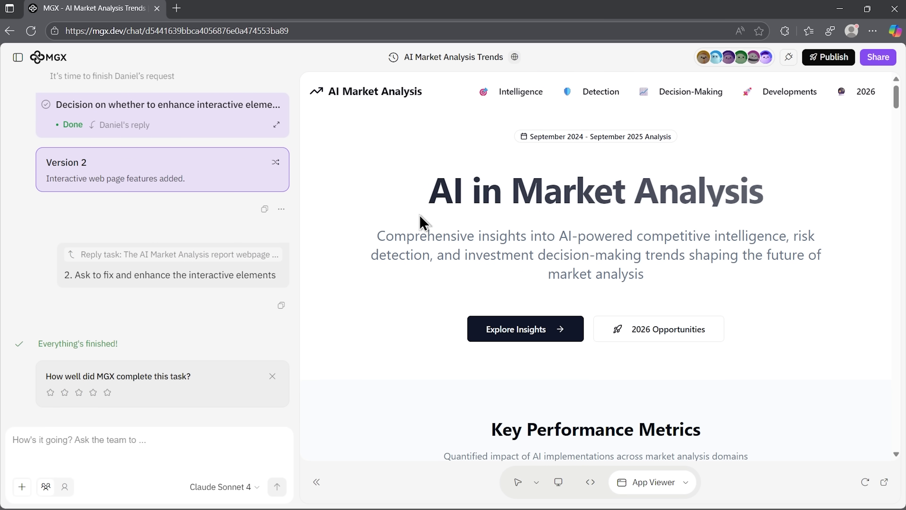
scroll(421, 223, "down", 12)
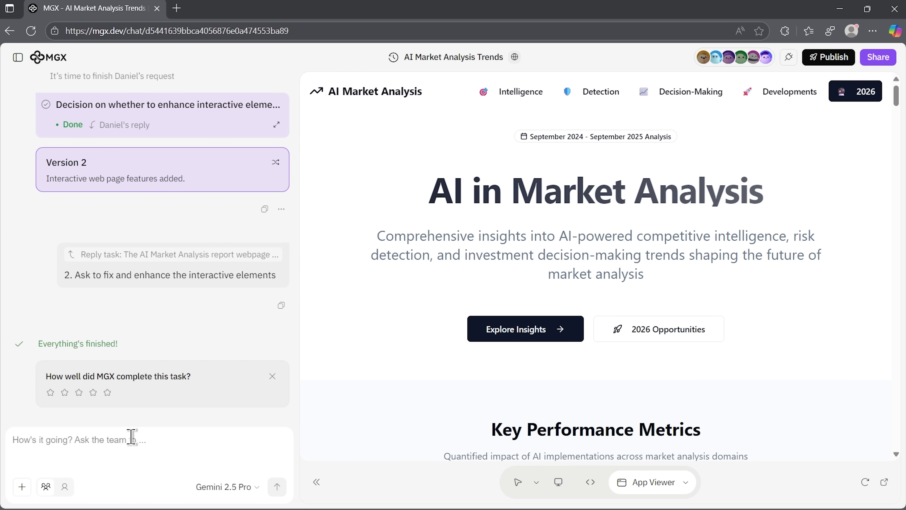
Paste and send the industry-news sentiment-analysis risk–opportunity briefing request
type("Run an sentiment analysis on industry news and reports, and show how these insights can be turned into a concise risk–opportunity briefing for decision makers.")
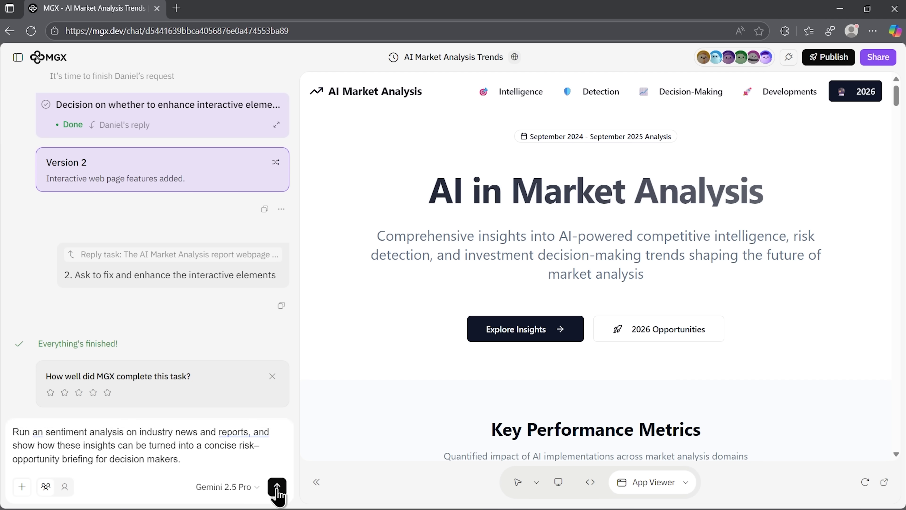
left_click(278, 486)
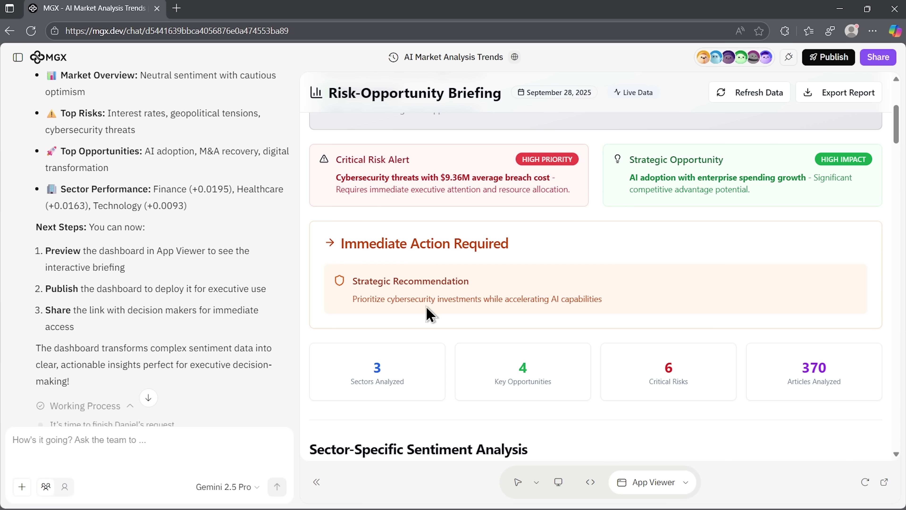
Scroll through the briefing's risk/opportunity frequency bars, key opportunities and executive KPI cards
left_click_drag(899, 135, 903, 205)
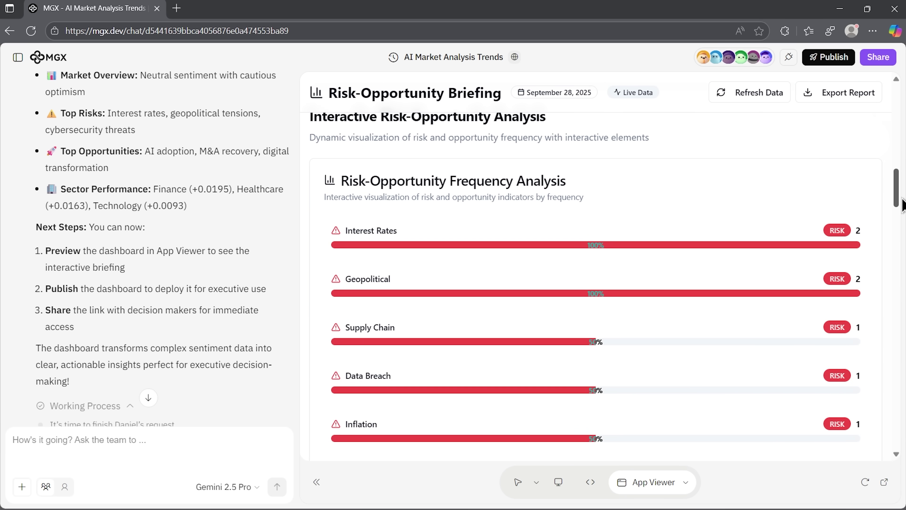
scroll(888, 191, "down", 3)
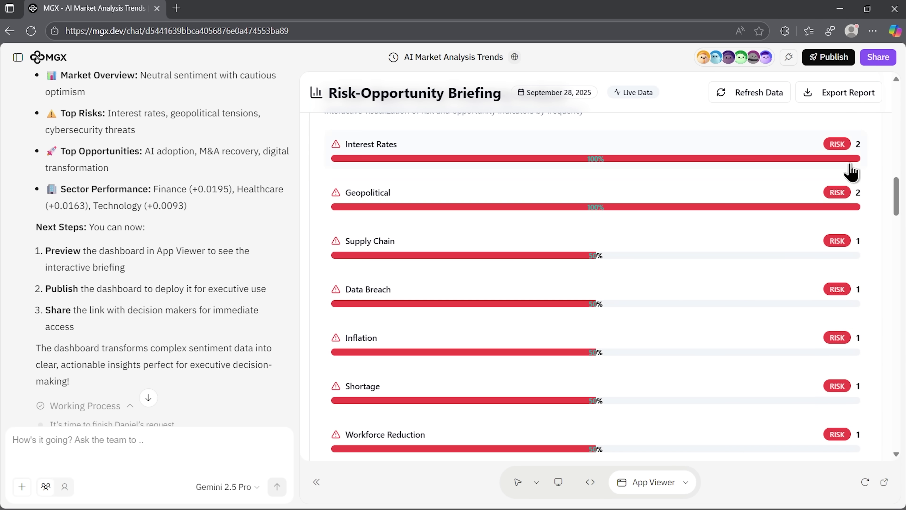
left_click_drag(899, 204, 902, 249)
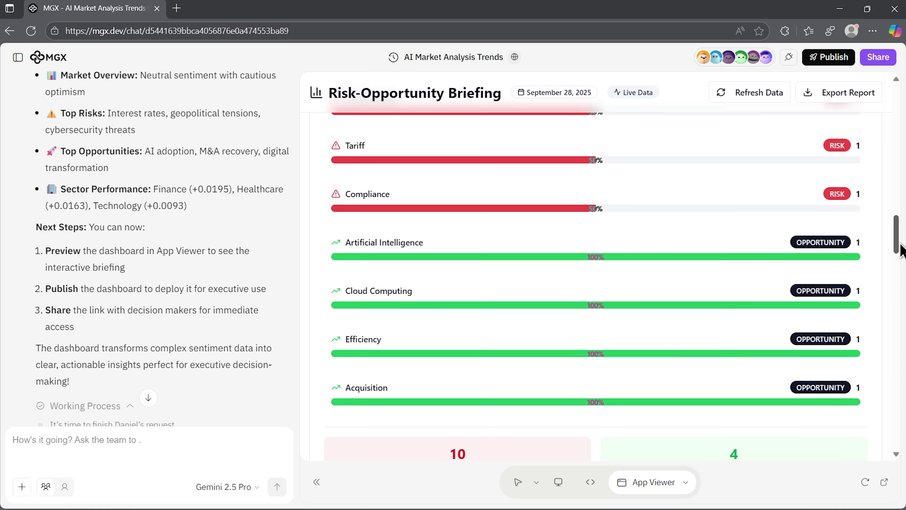
scroll(711, 246, "down", 10)
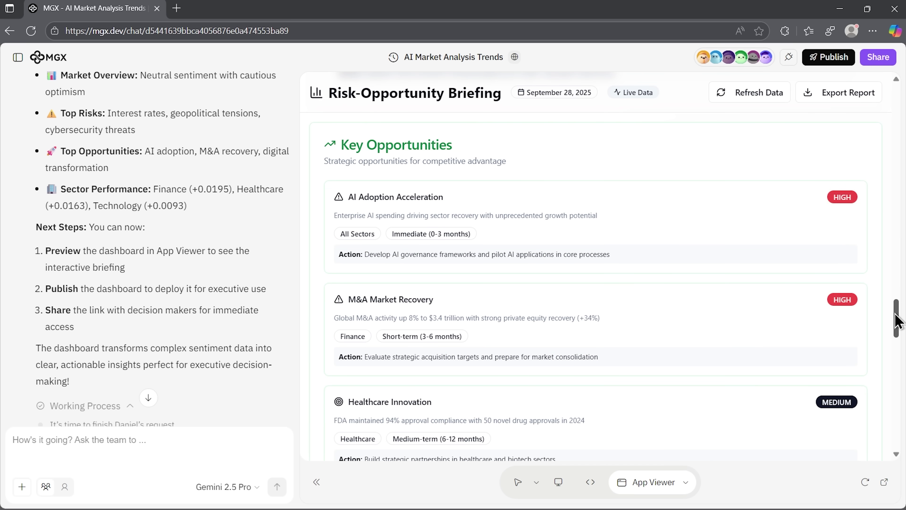
left_click_drag(899, 319, 891, 420)
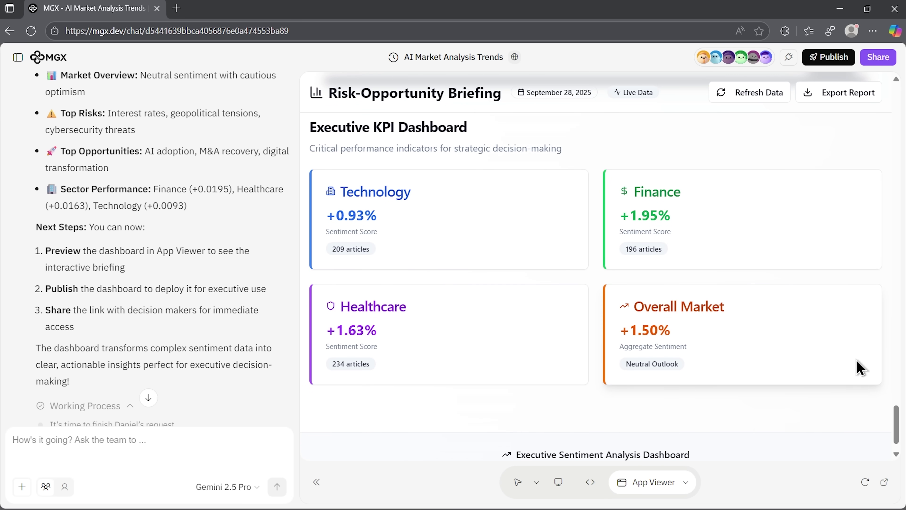
scroll(681, 402, "down", 1)
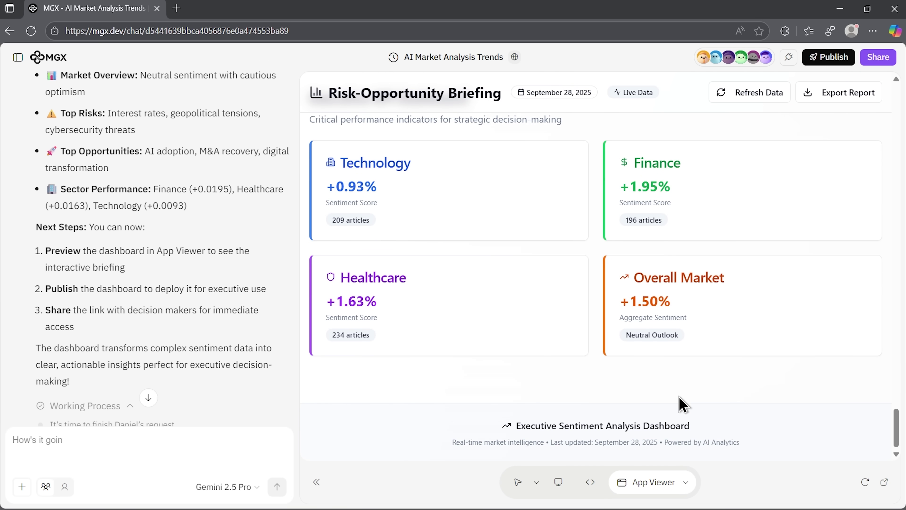
scroll(680, 403, "up", 5)
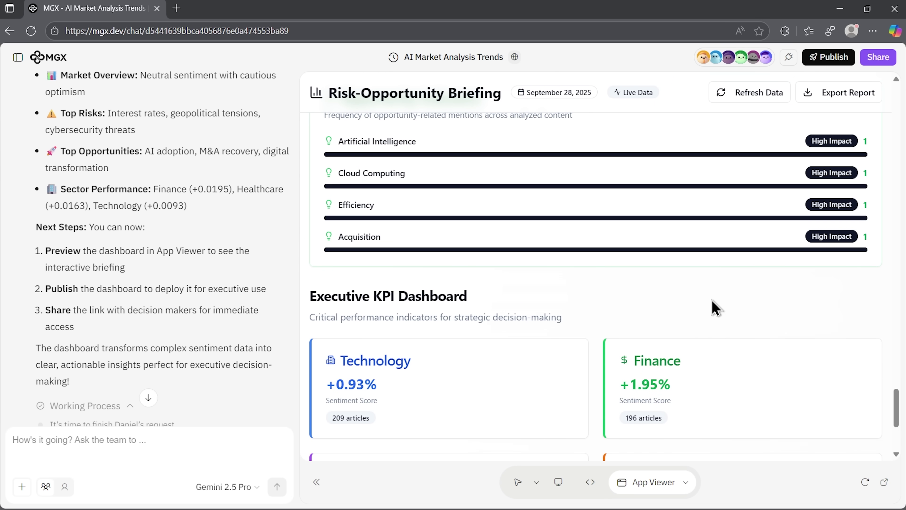
type("H")
left_click_drag(896, 407, 903, 209)
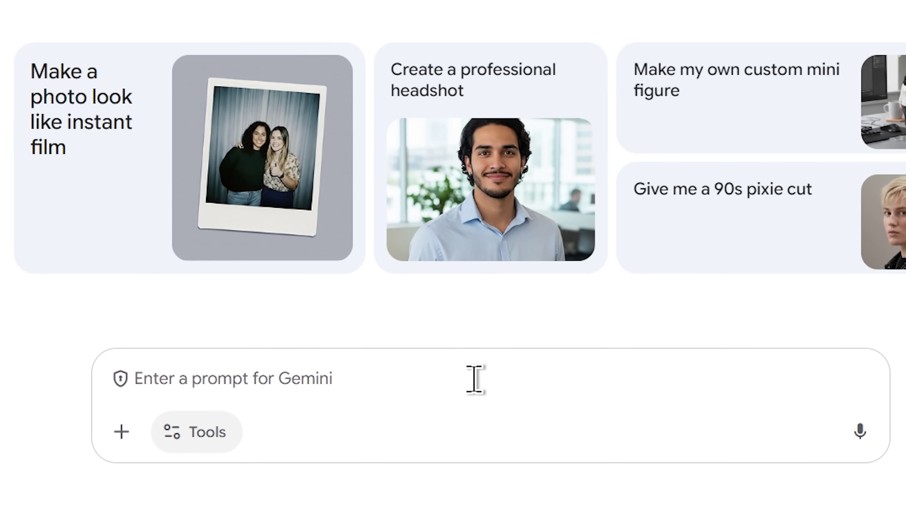
Paste the AI market research prompt into Gemini, then scroll ChatGPT's competitive-intelligence answer
type("Research the latest trends in AI-powered market analysis. Focus on how companies are applying AI for competitive intelligence, risk detection, and investment decision-making. Summarize the most relevant developments from the past 12 months and highlight emerging opportunities for 2026.")
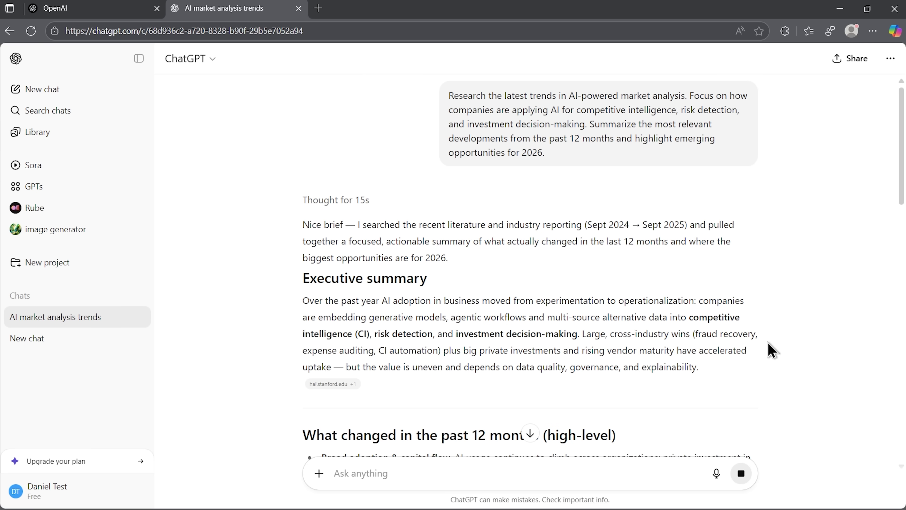
scroll(768, 343, "down", 5)
scroll(771, 350, "down", 5)
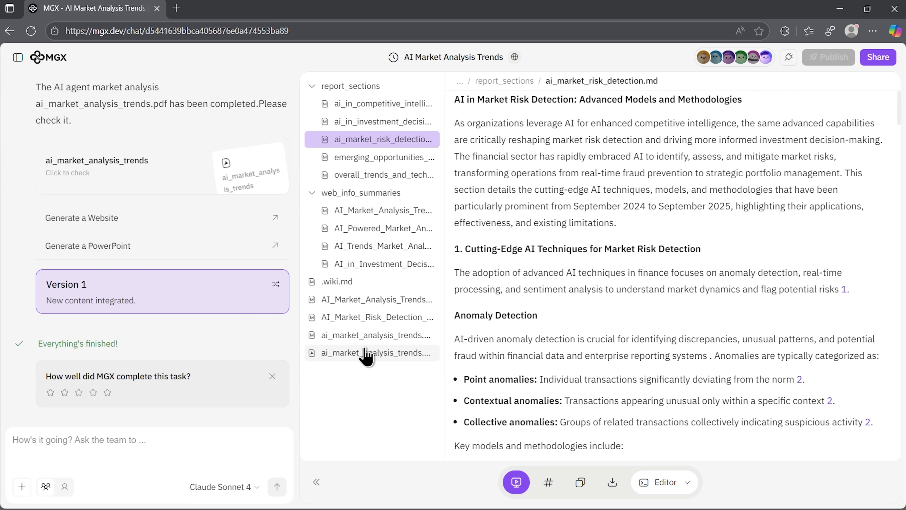
Reopen the market-analysis PDF from page 1, then return to the MGX home screen
left_click(363, 352)
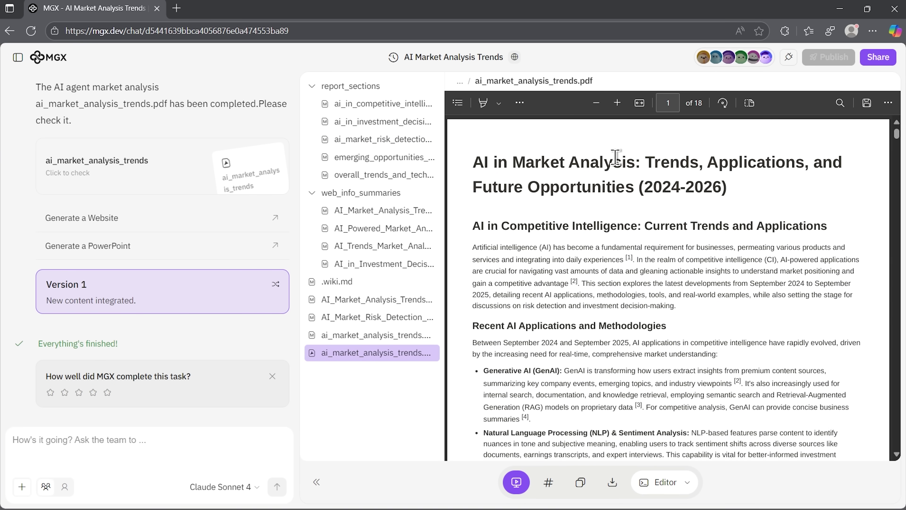
scroll(828, 216, "down", 5)
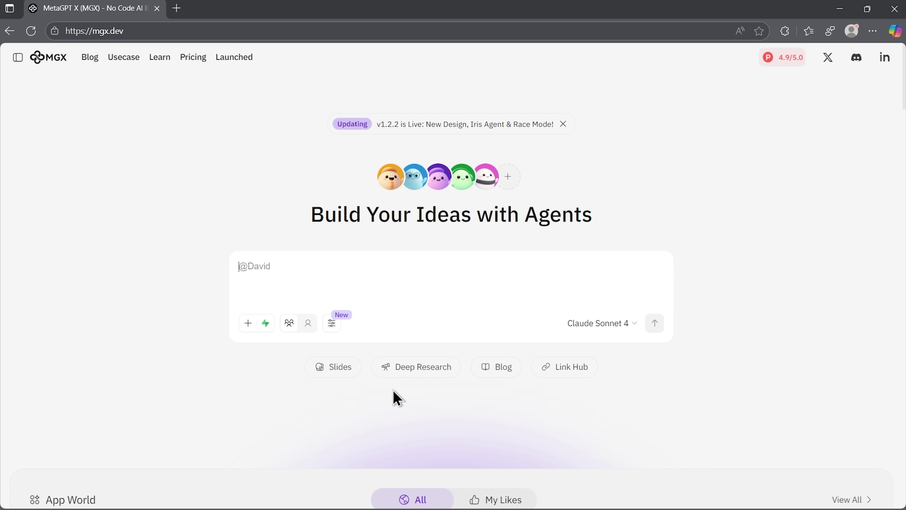
mouse_move(46, 61)
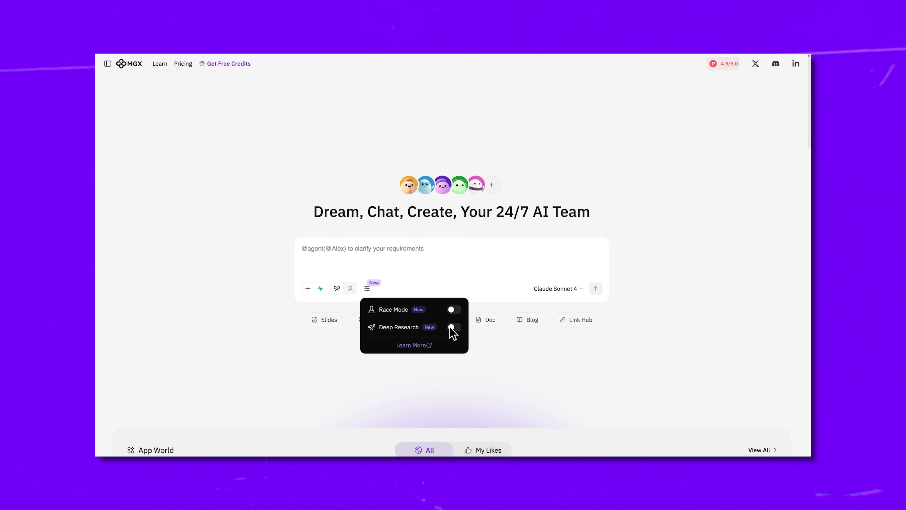
Turn on Deep Research and start the prompt 'Analyzing the future' on decentralized finance
left_click(452, 327)
left_click(389, 254)
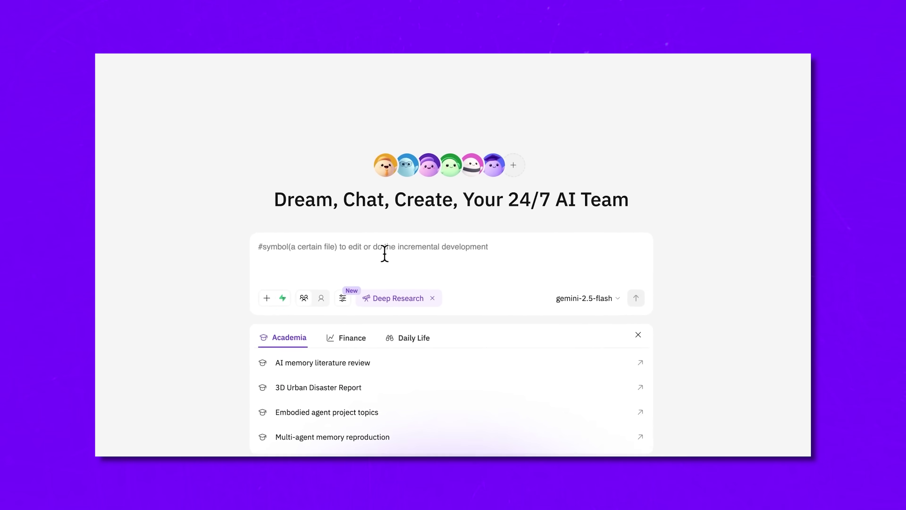
type("Analyzing the future of decentralized finance")
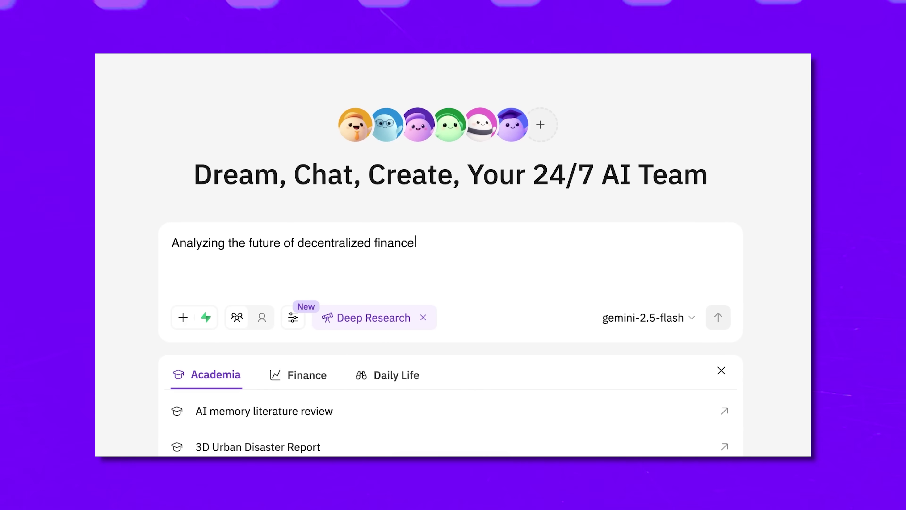